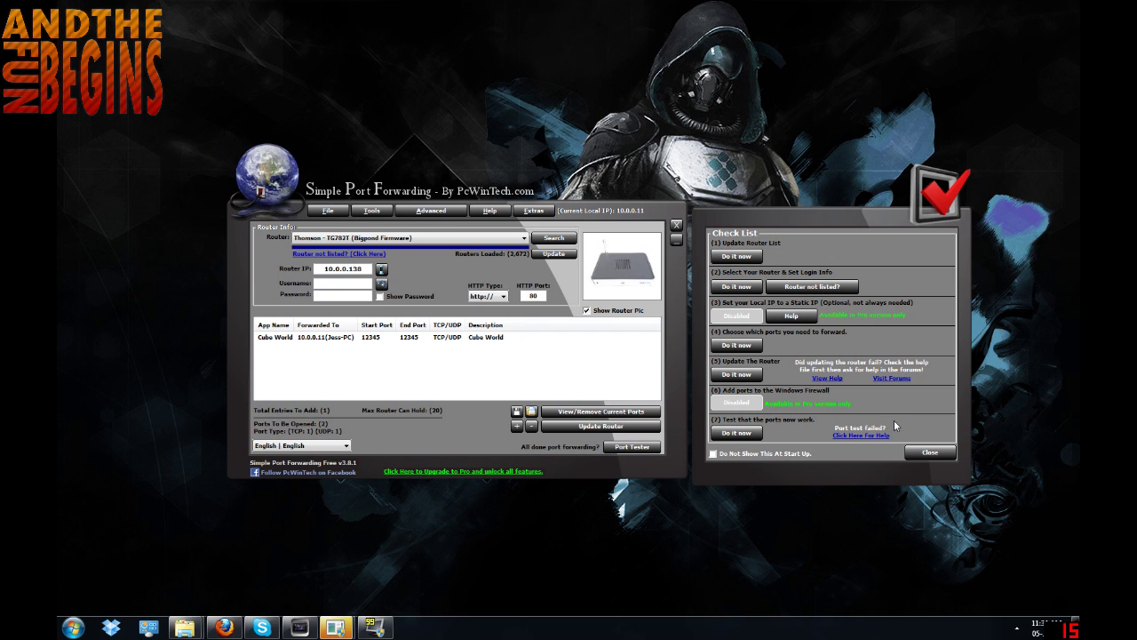
- Look over the list of router models, keeping Thomson - TG782T (Bigpond Firmware) as the router
left_click(513, 238)
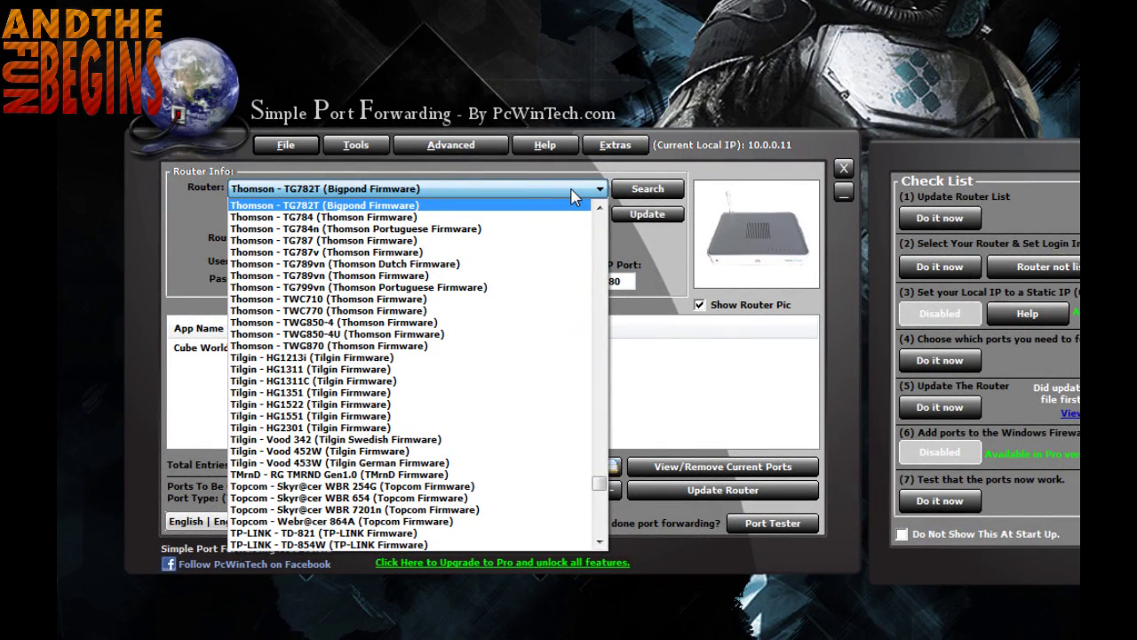
left_click(573, 191)
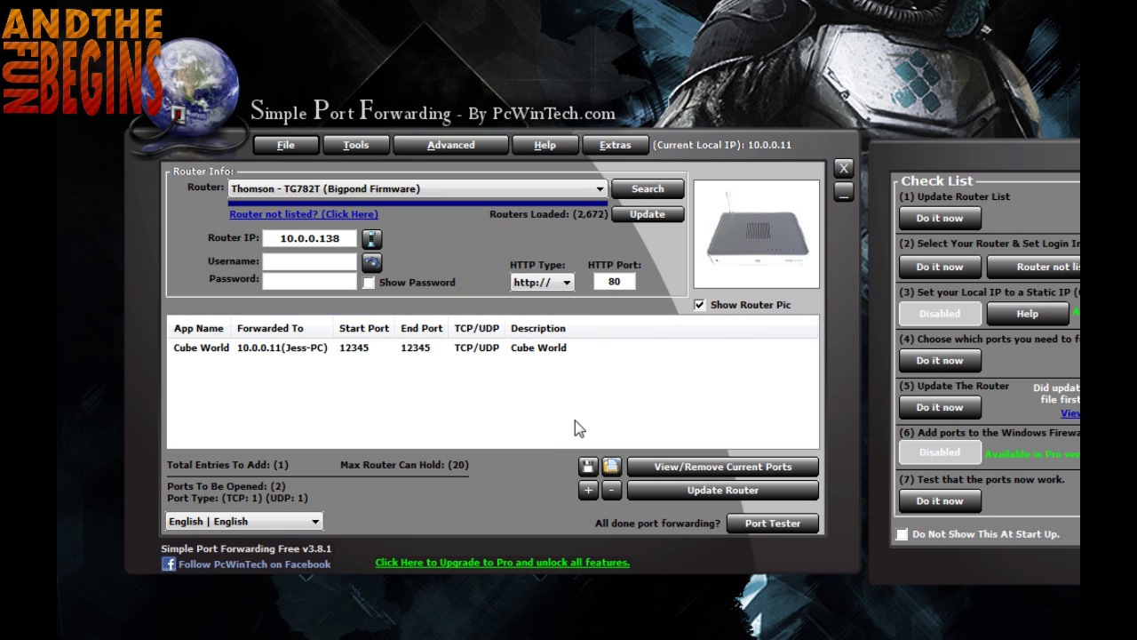
- Fill in a new custom port entry named Cube World, with start port and end port both set to 12345
right_click(499, 398)
left_click(539, 405)
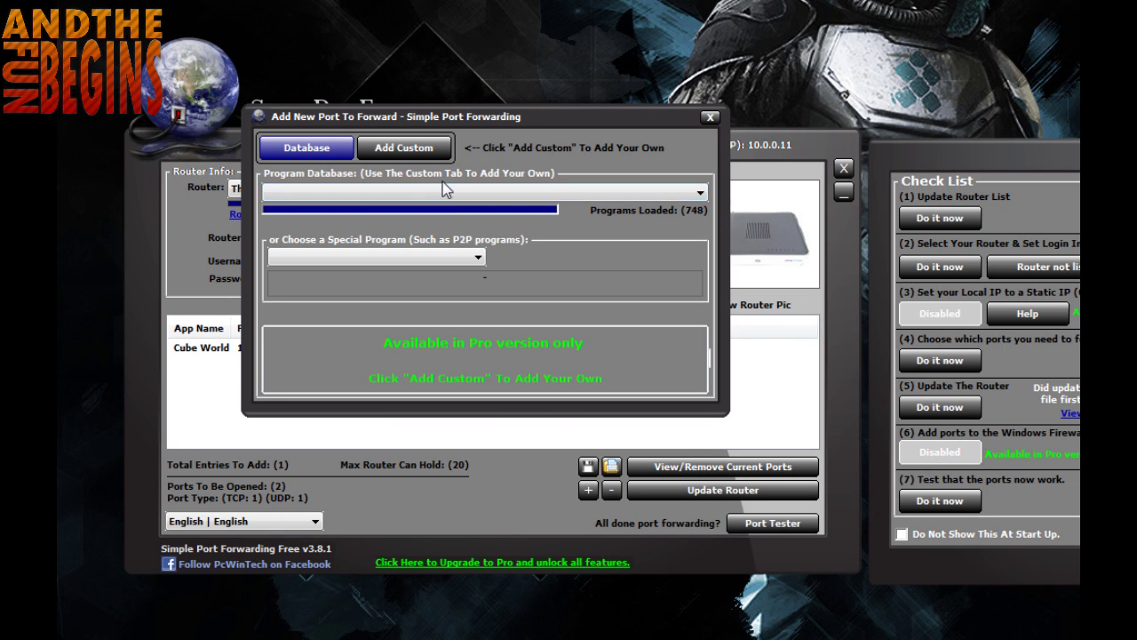
left_click(407, 148)
type("Cube World")
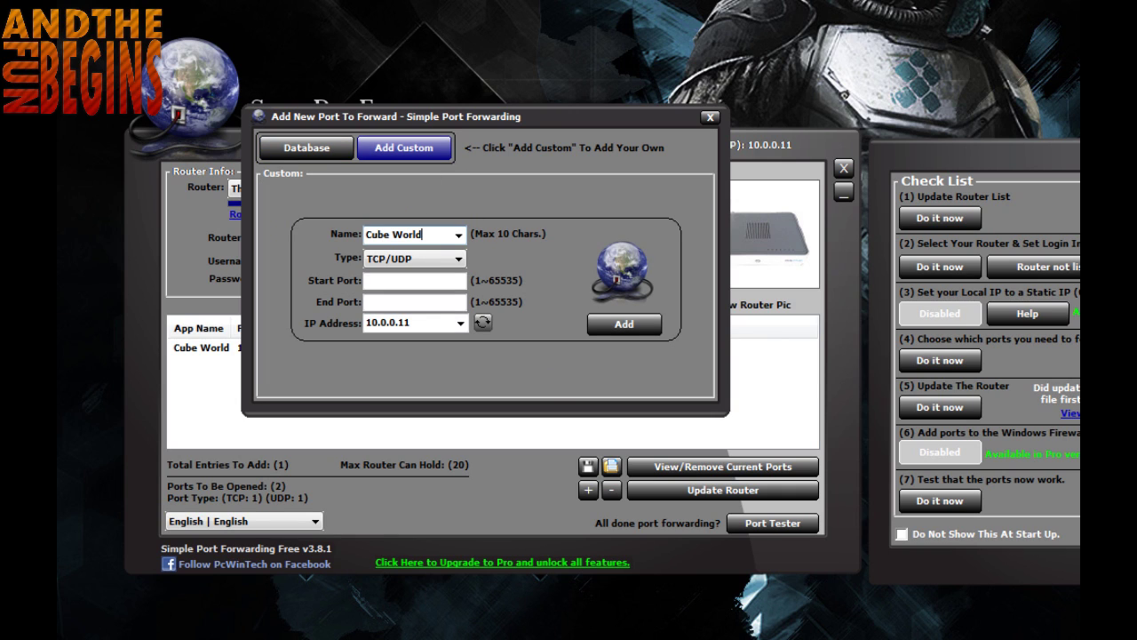
left_click(387, 281)
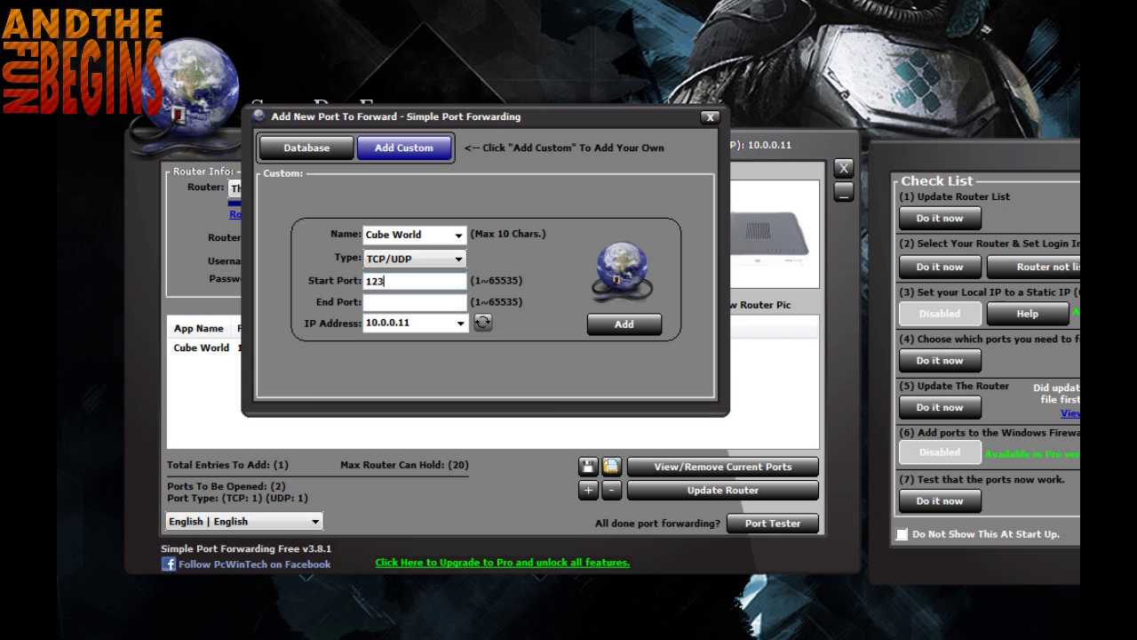
key("Tab")
type("123")
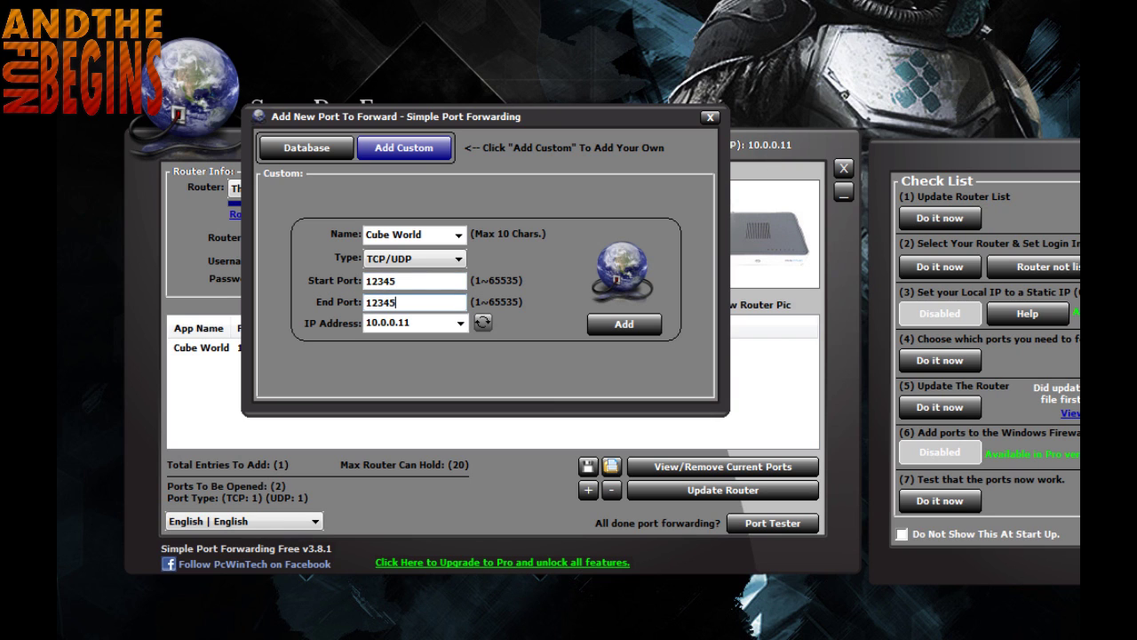
- Add the custom Cube World entry to the forwarding list and close the new port dialog
left_click(624, 324)
left_click(834, 372)
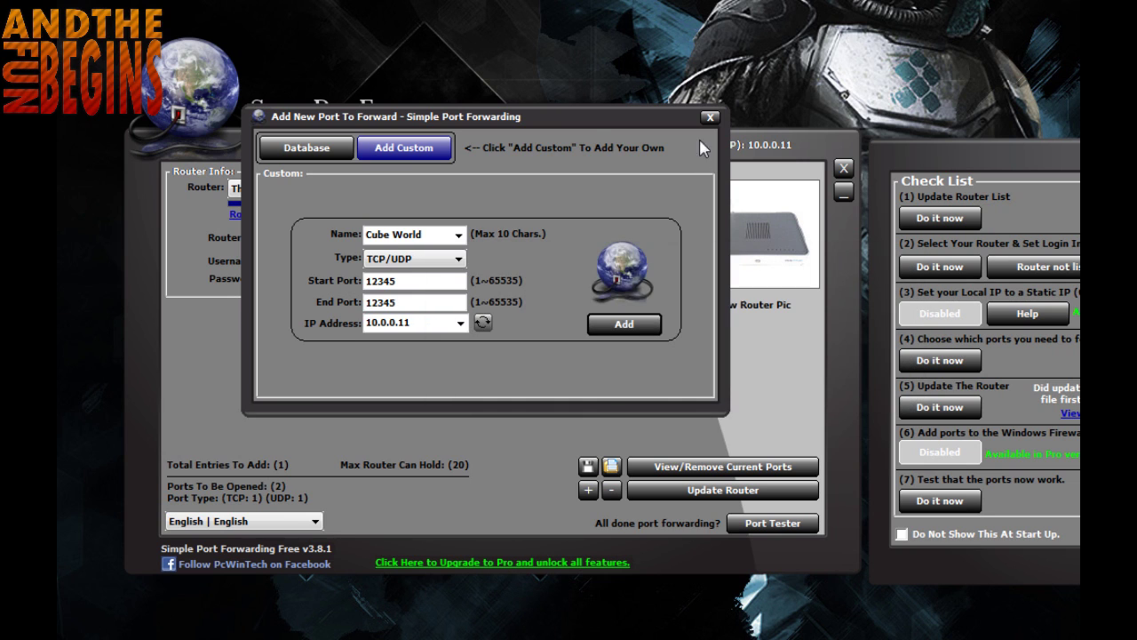
left_click(709, 115)
left_click(590, 351)
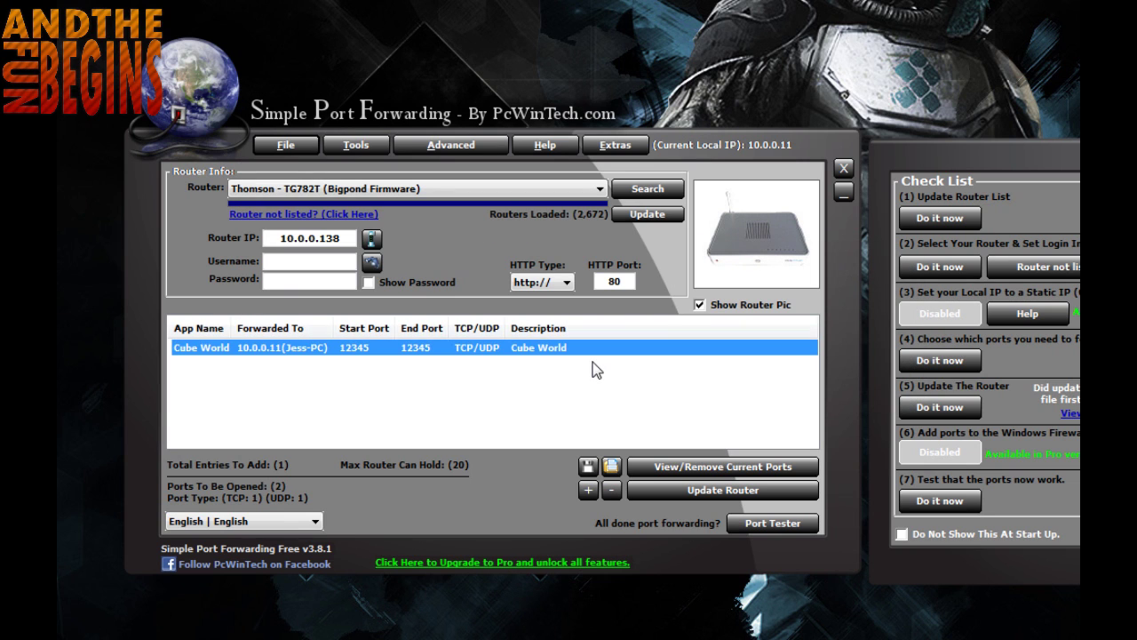
left_click(635, 406)
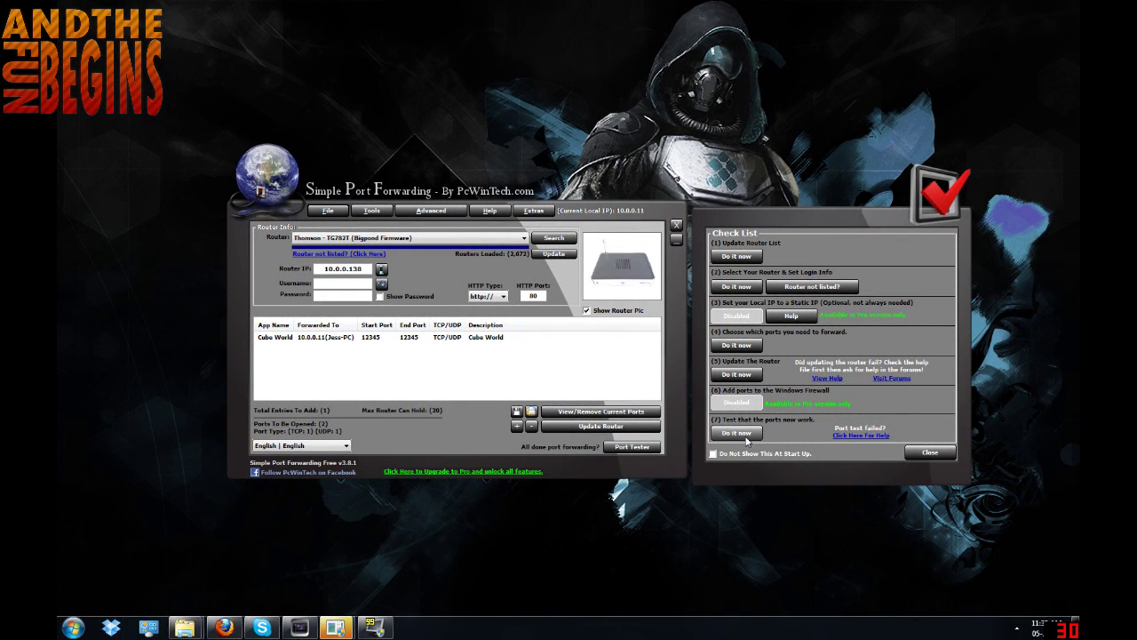
- Run the port test on TCP port 12345 and close the port forwarding program
left_click(749, 434)
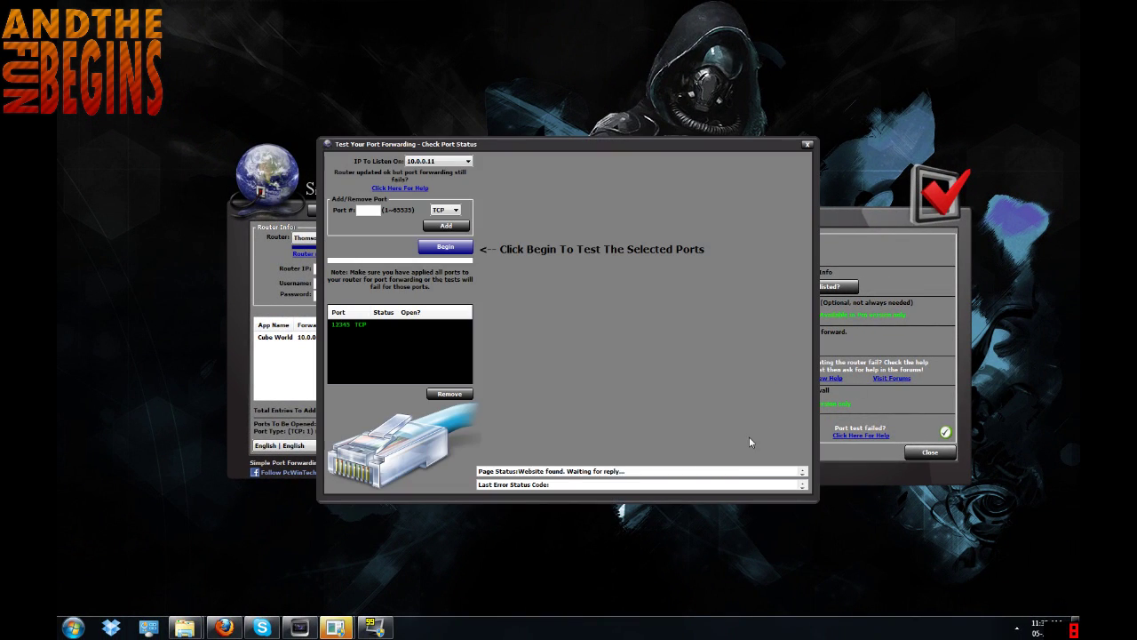
left_click(445, 247)
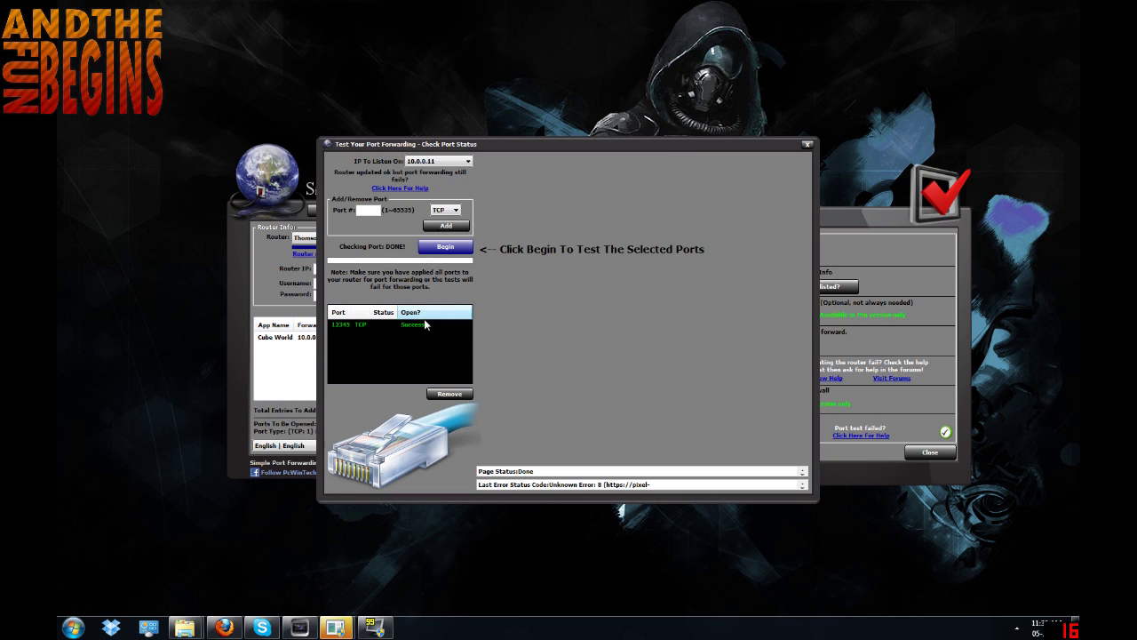
left_click(806, 144)
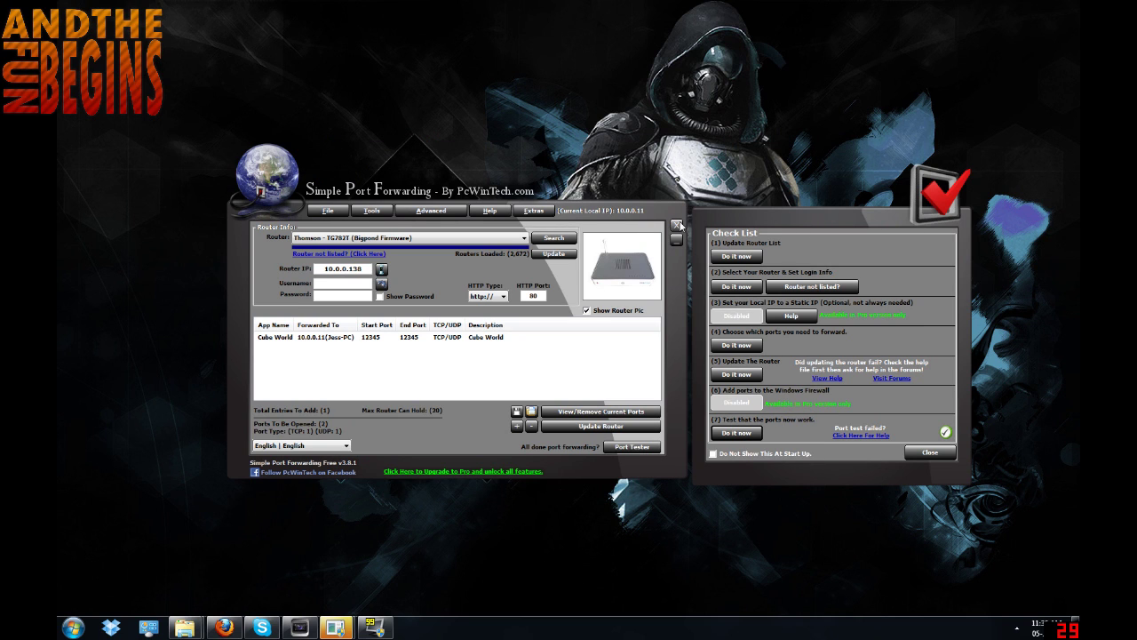
left_click(678, 226)
- Run Server.exe and Cube.exe from the E:\Games\Cube World folder, with the server console moved clear of the file list
mouse_move(185, 626)
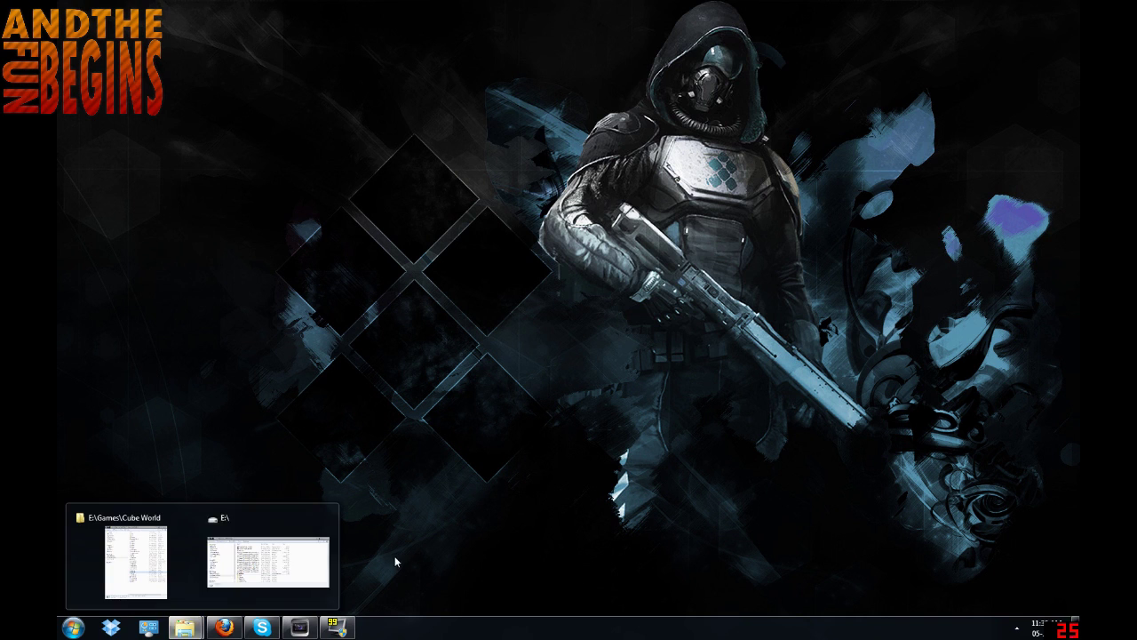
left_click(142, 569)
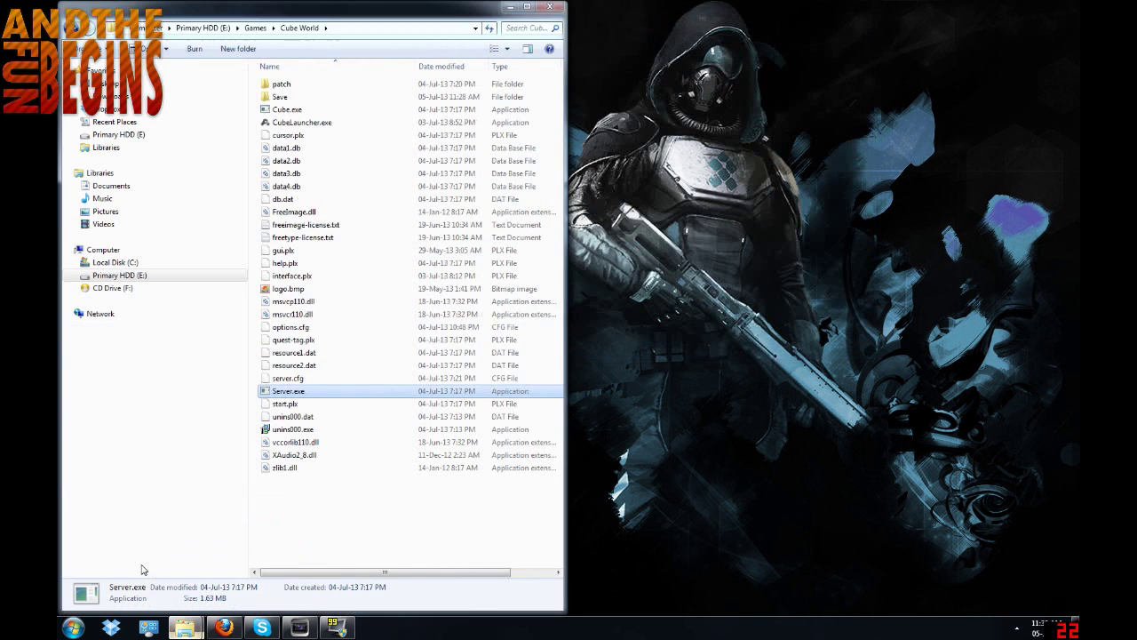
right_click(283, 393)
left_click(281, 396)
right_click(283, 391)
left_click(338, 89)
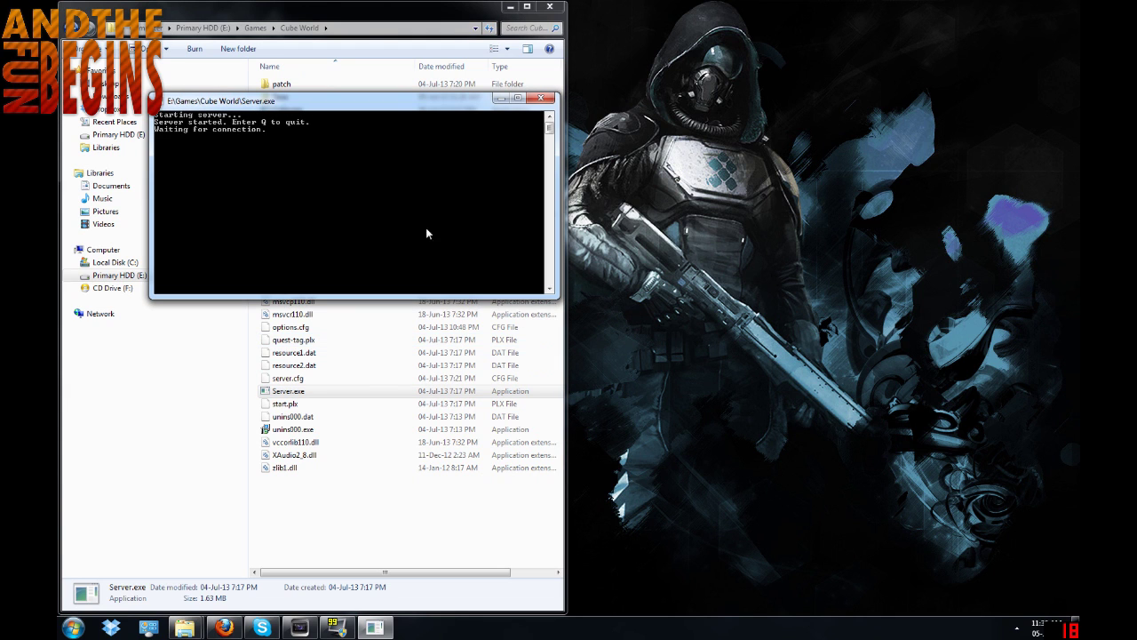
left_click_drag(340, 111, 833, 40)
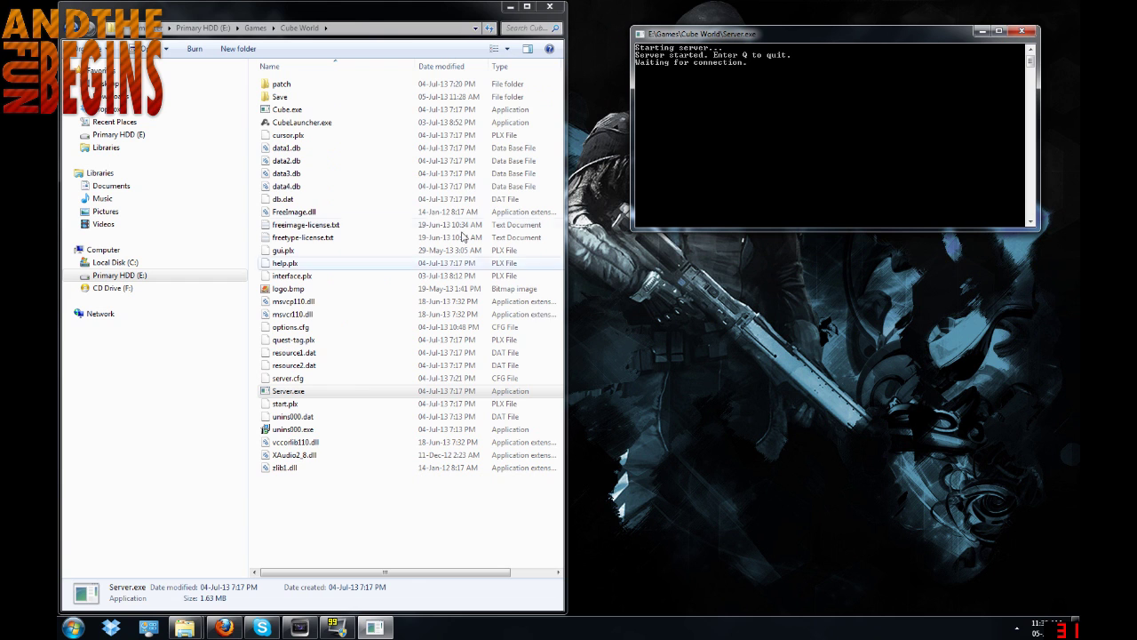
left_click(321, 110)
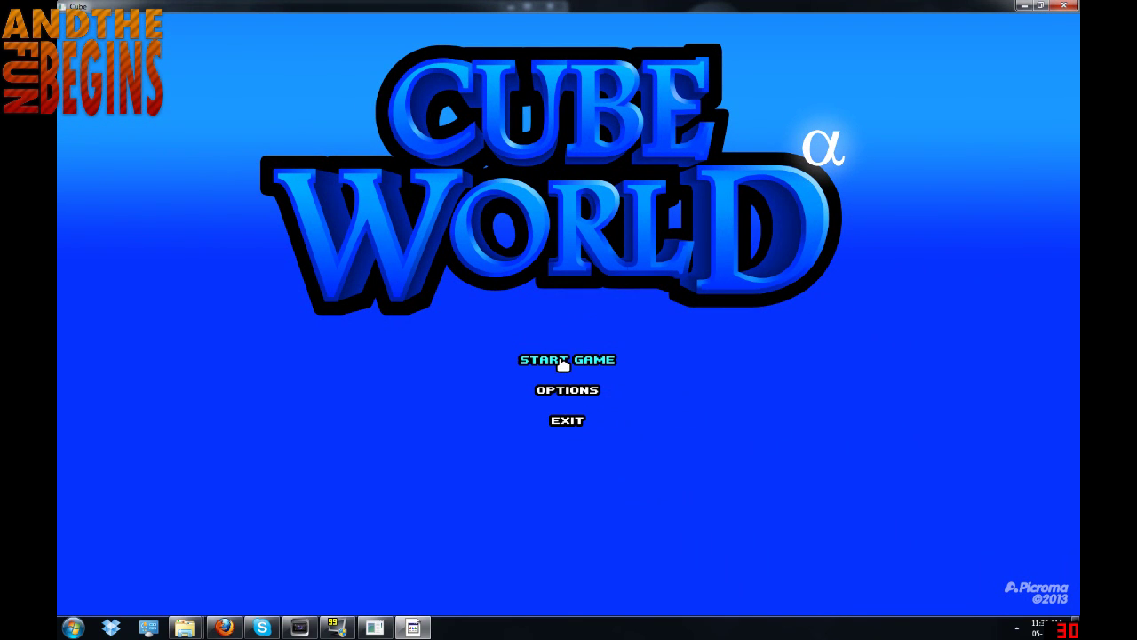
- Switch to Firefox, highlight the public IP address in the search results, and place the game window beside the browser
left_click(224, 628)
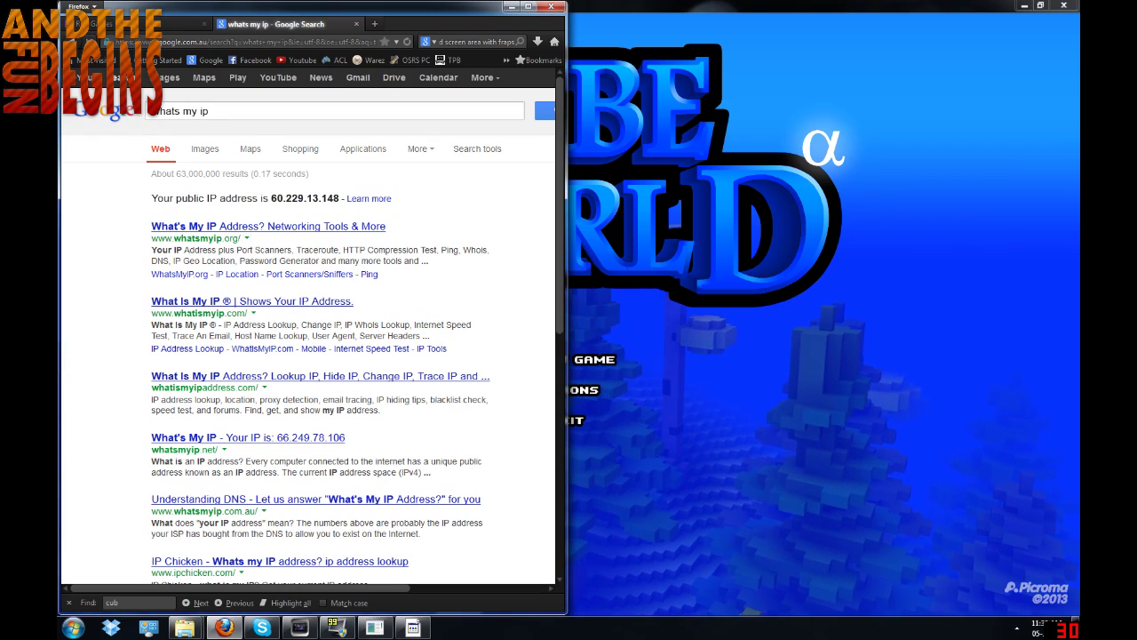
left_click_drag(270, 198, 341, 198)
left_click(635, 212)
left_click_drag(586, 6, 1079, 96)
- Start the game with the level 3 human rogue and bring up the server connection screen
left_click(823, 359)
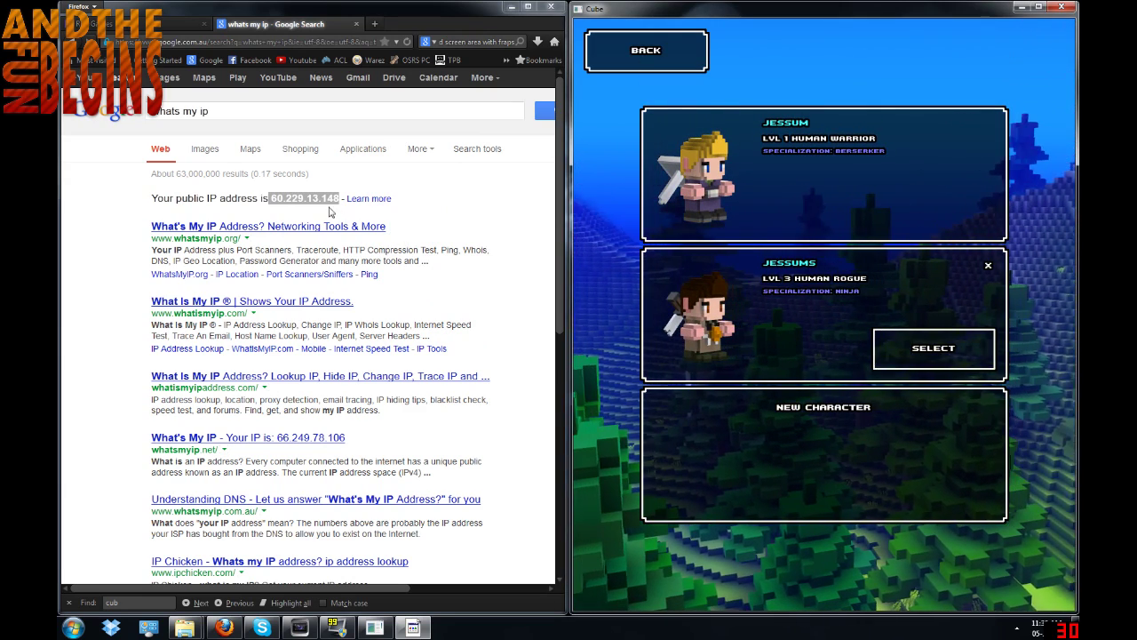
left_click(937, 359)
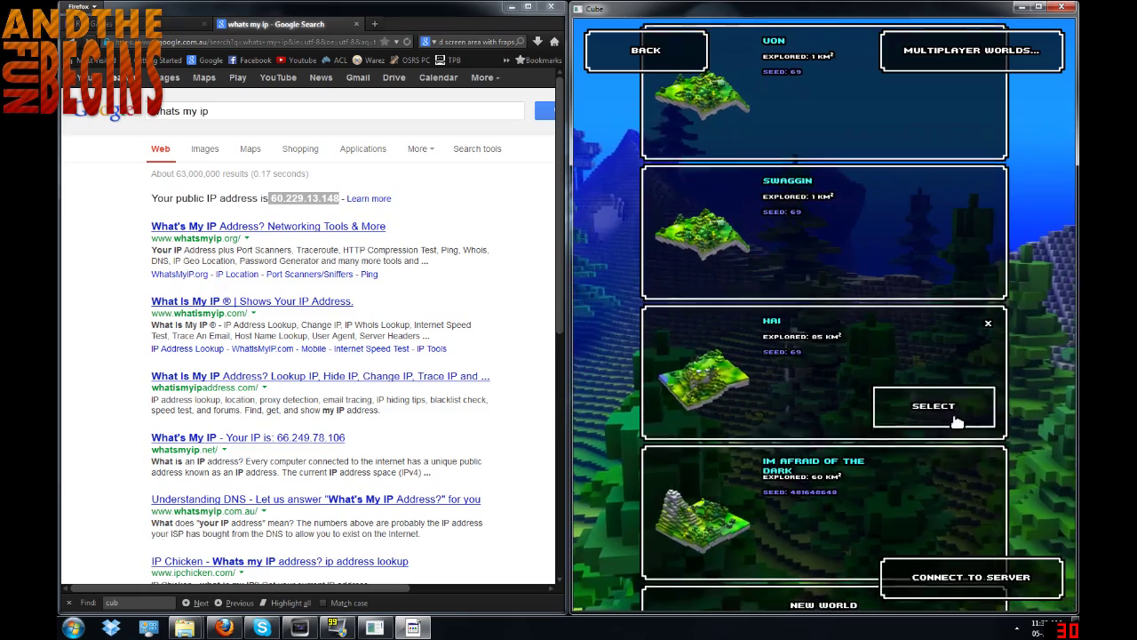
left_click(1016, 583)
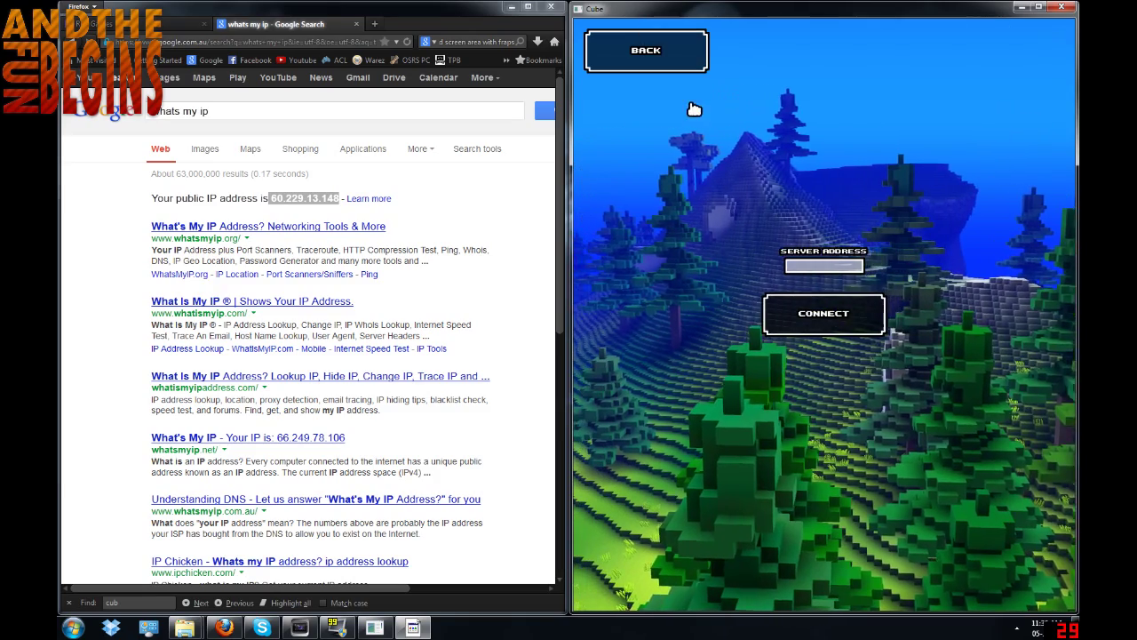
- Return to the character selection and reopen the server connection screen with the level 3 human rogue
left_click(684, 55)
left_click(688, 57)
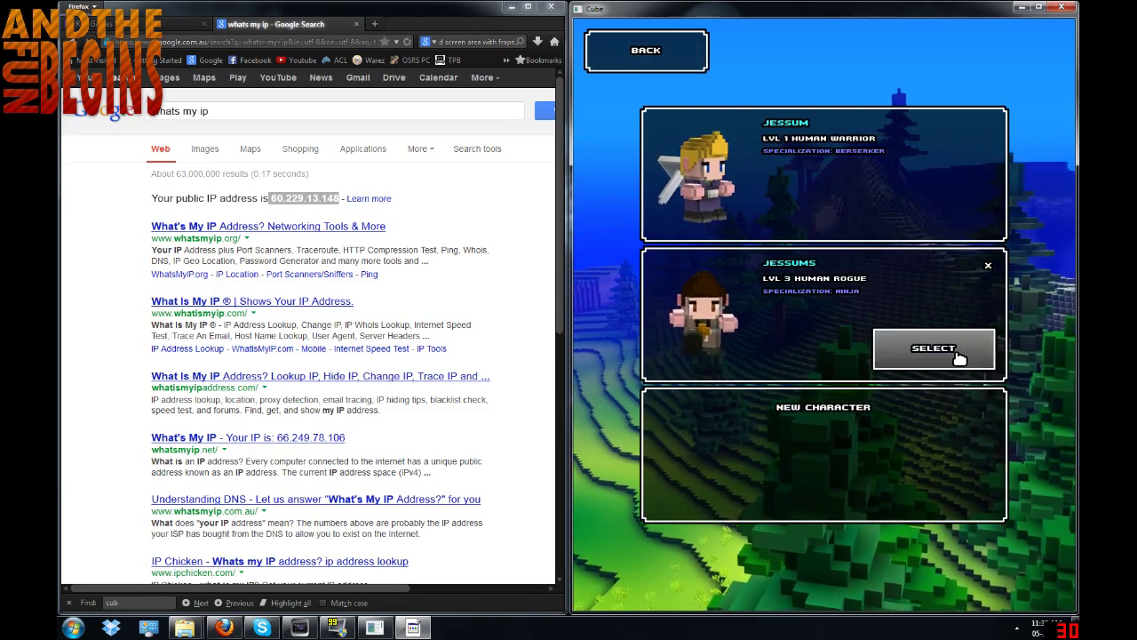
left_click(950, 353)
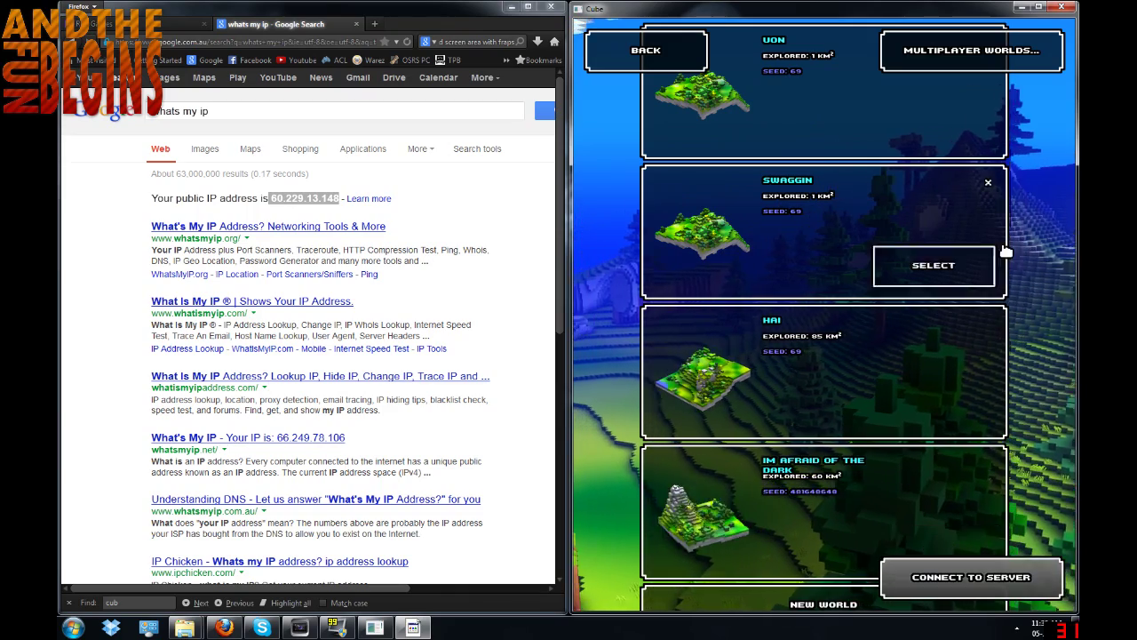
left_click(949, 62)
left_click(948, 76)
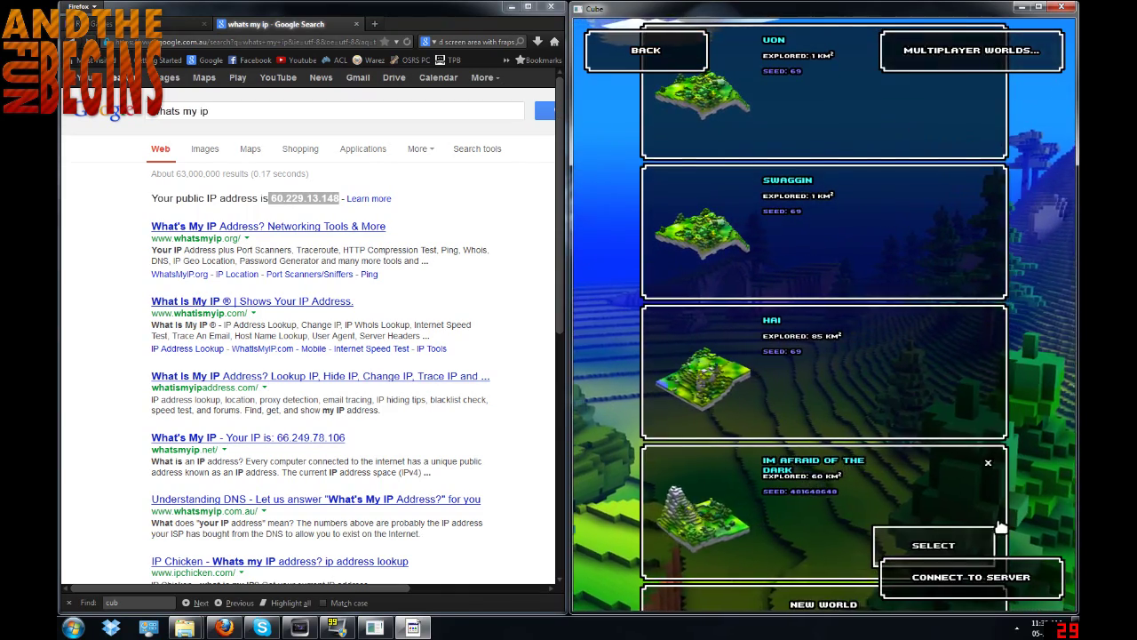
left_click(986, 578)
- Enter the highlighted public IP address as the server address and connect to the server
type("60.")
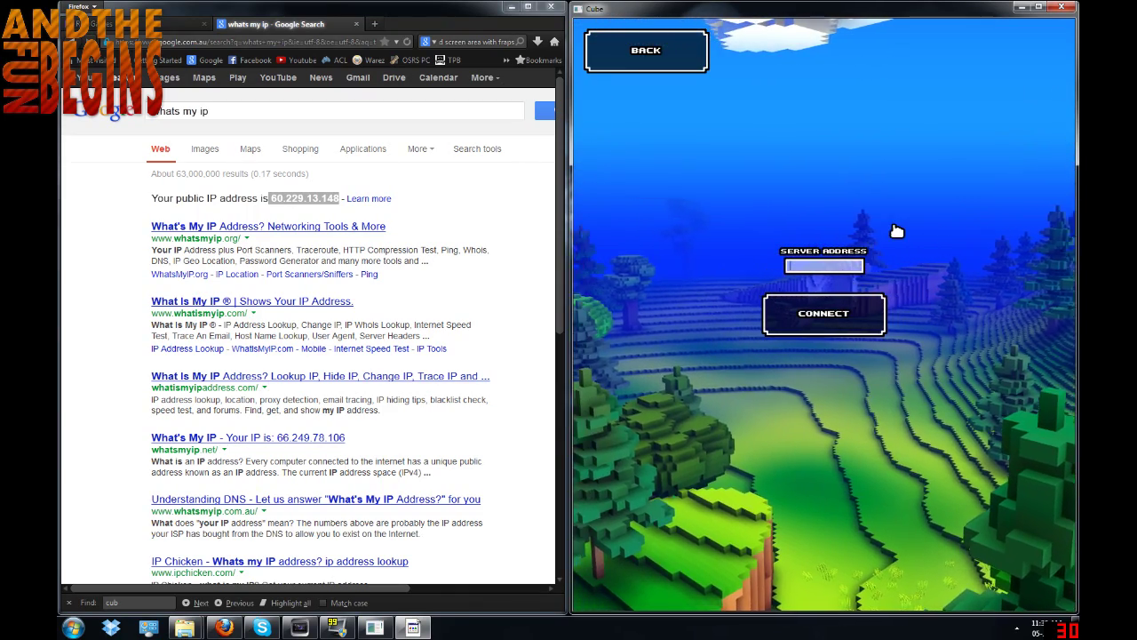
type("229.")
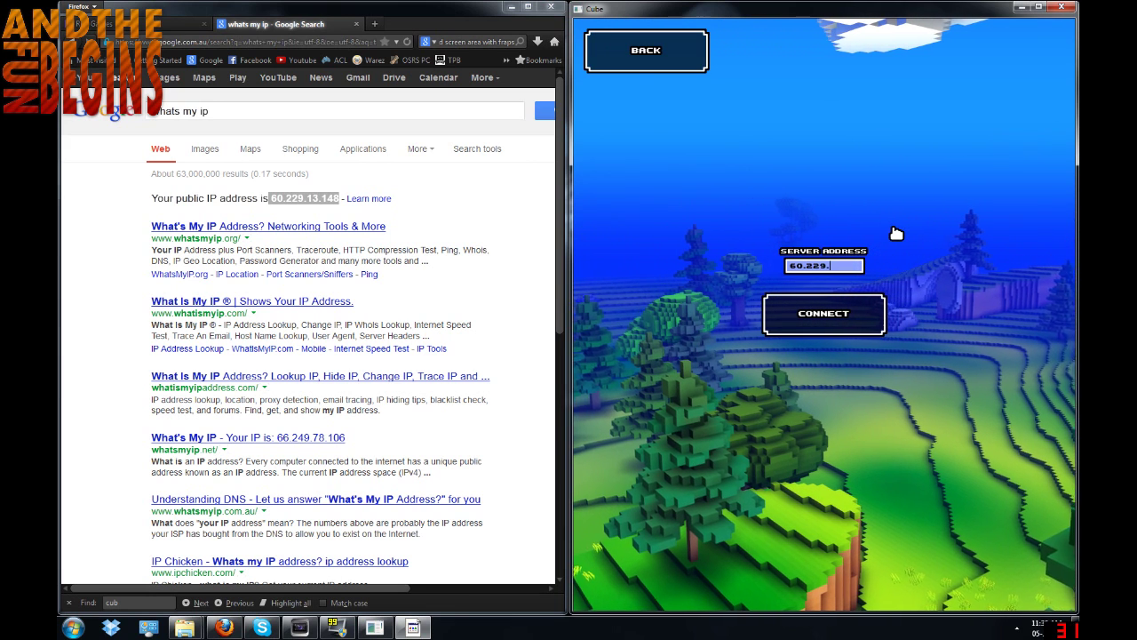
type("13.148")
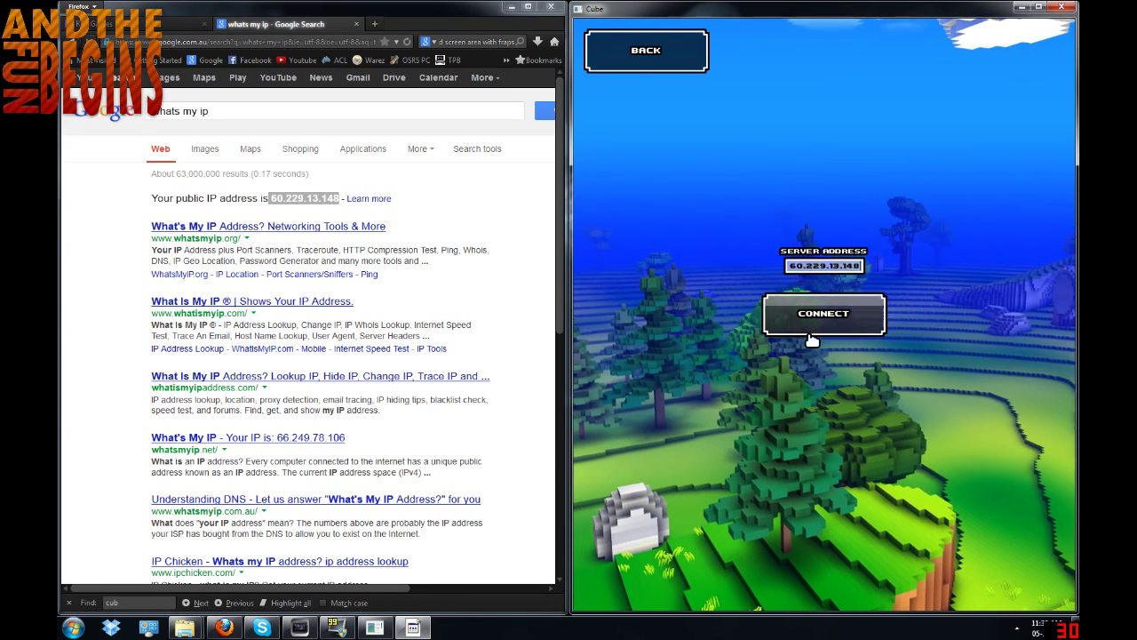
left_click(812, 311)
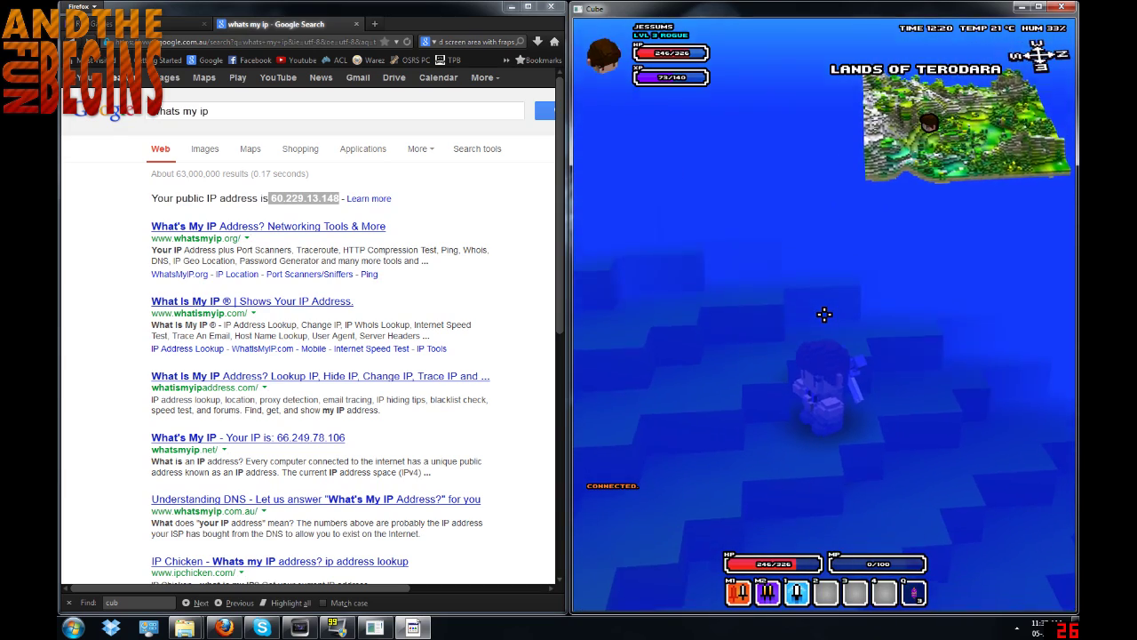
- Walk the rogue from the Lands of Terodara into the Kurlon Mountains and switch back to Firefox
key("w")
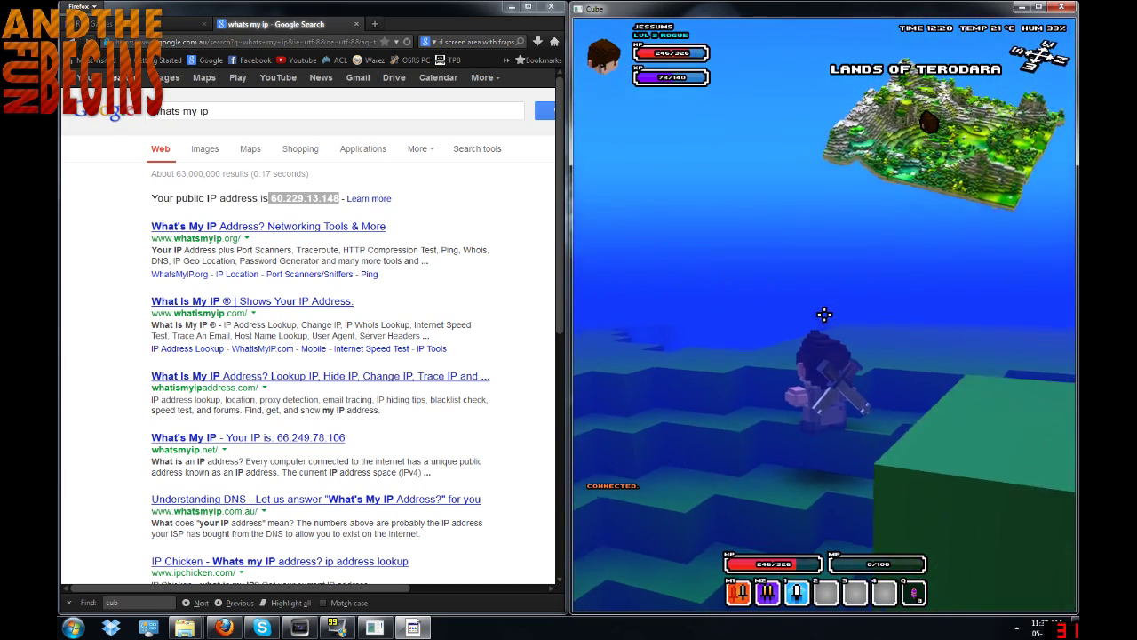
key("w")
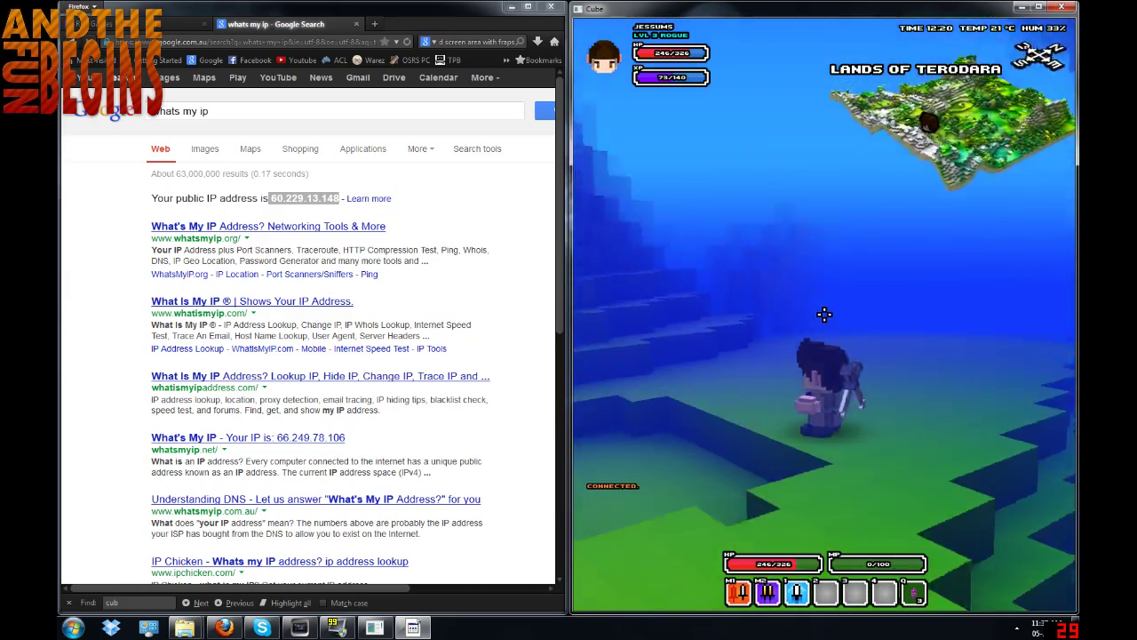
key("s")
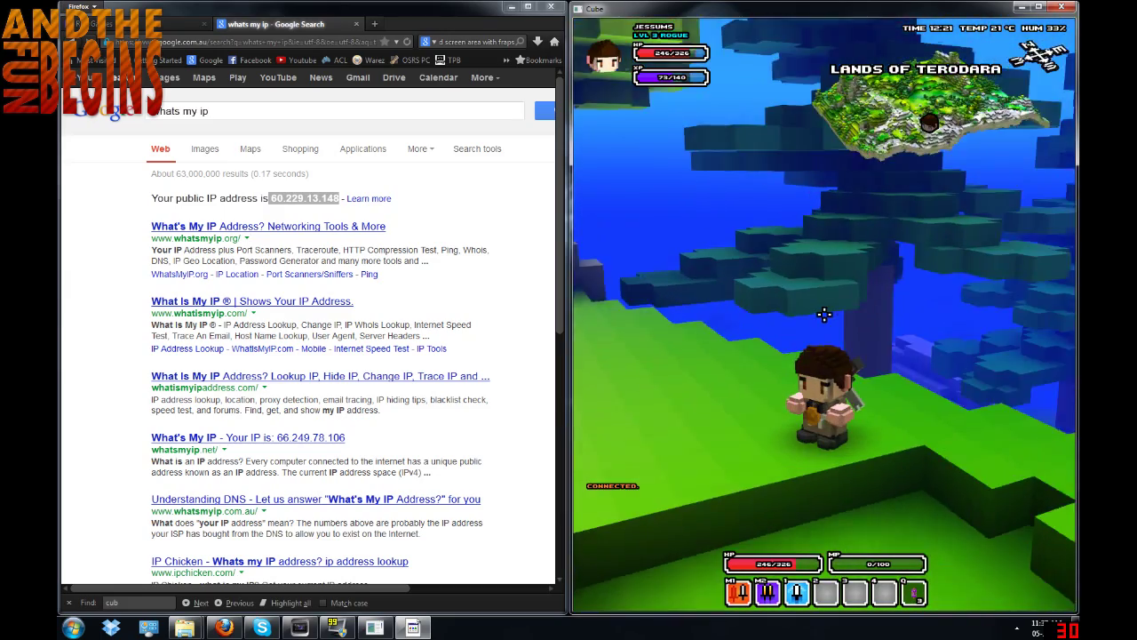
key("w")
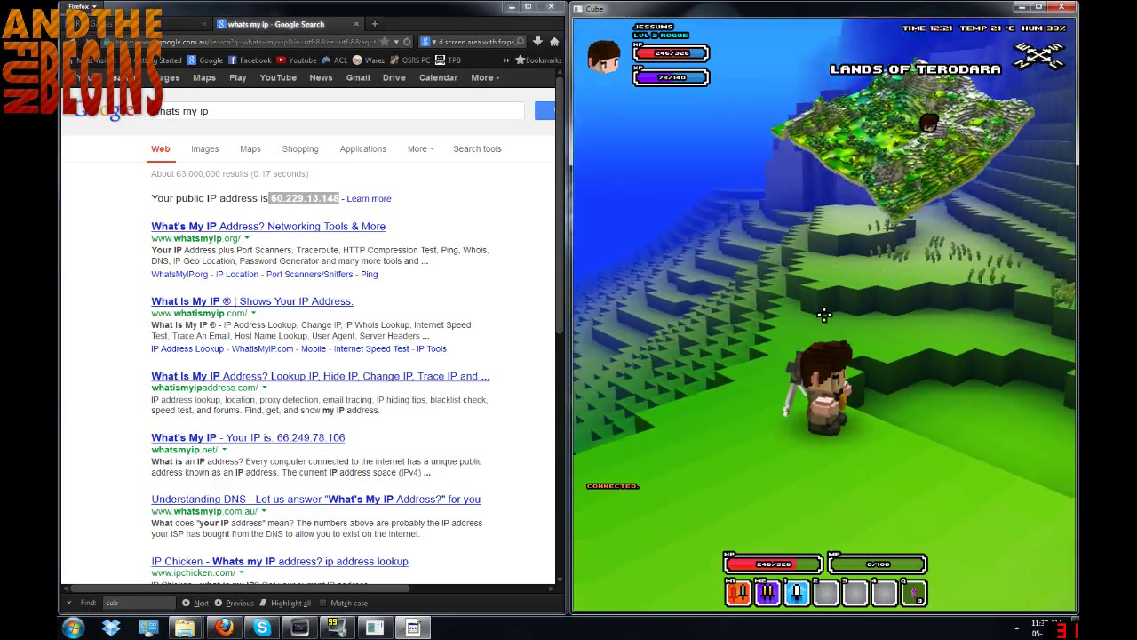
key("w")
key("d")
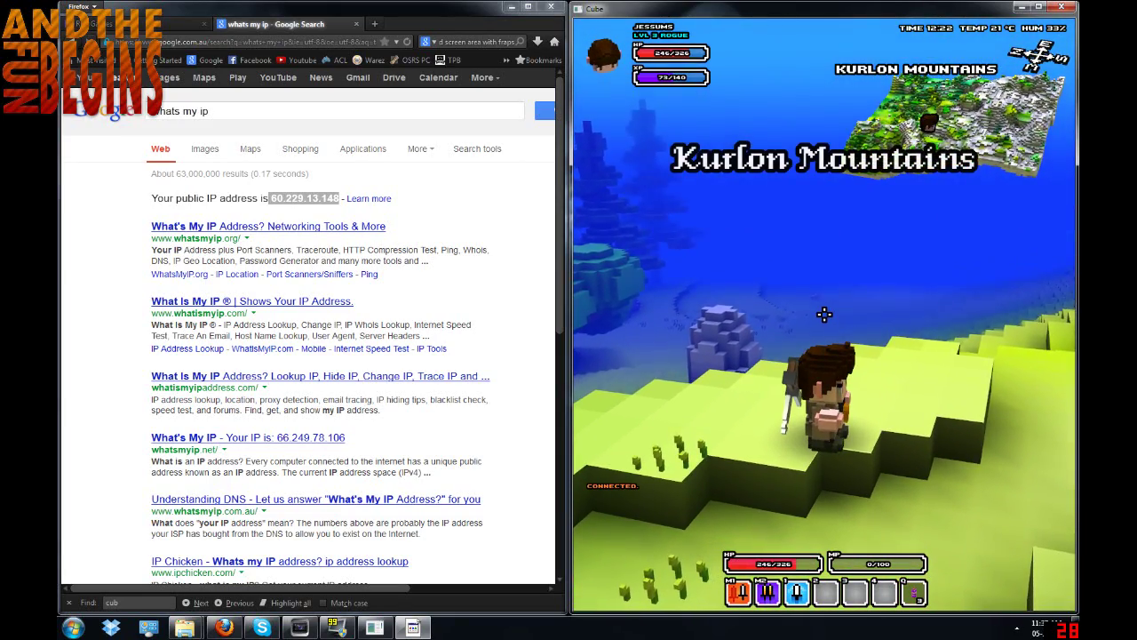
key("d")
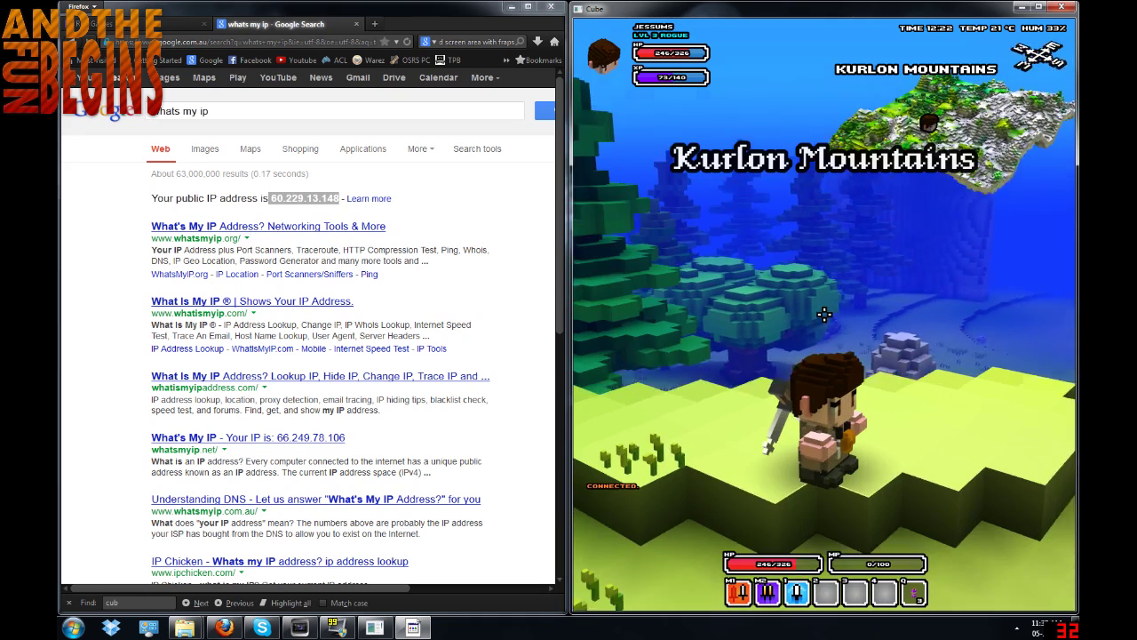
key("alt+Tab")
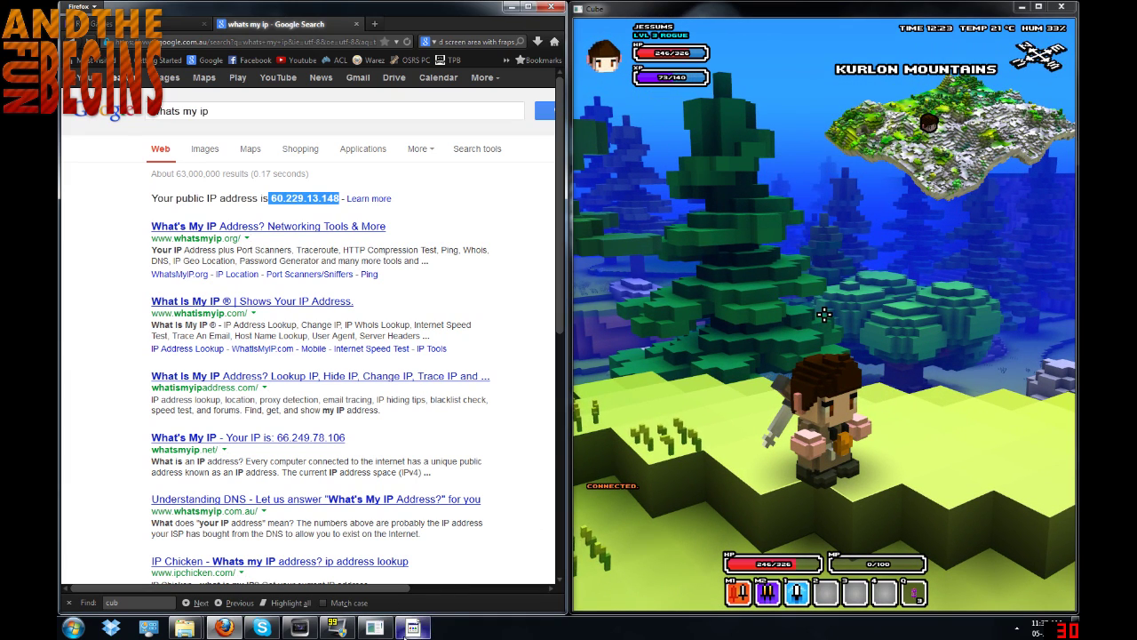
- Bring the Cube World server console to the front and examine its connection log
key("alt+Tab")
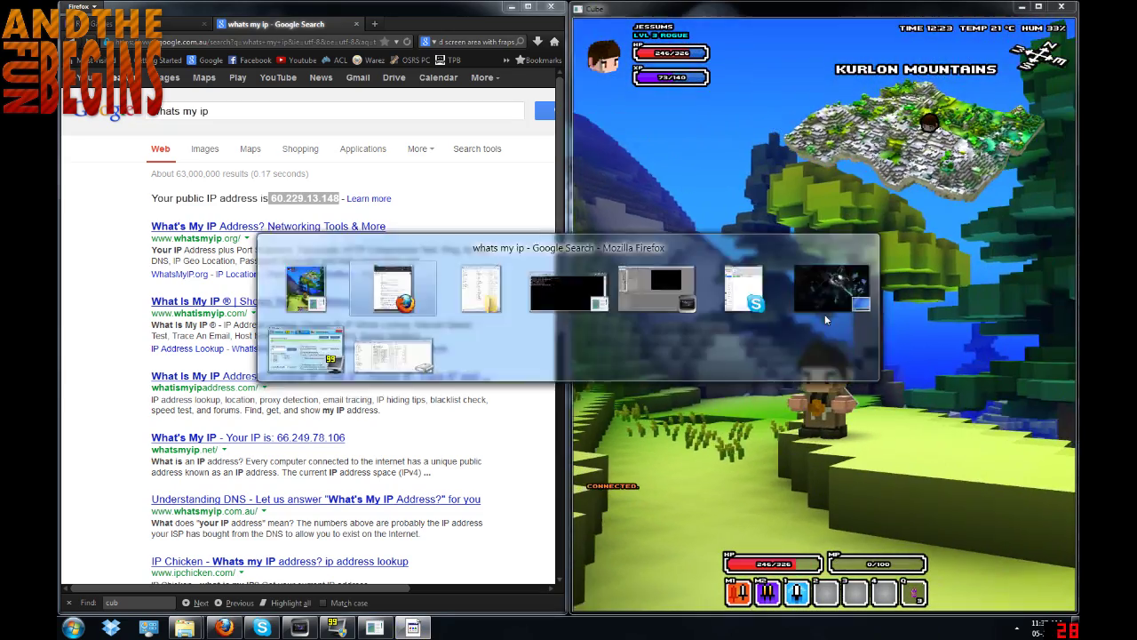
left_click(375, 628)
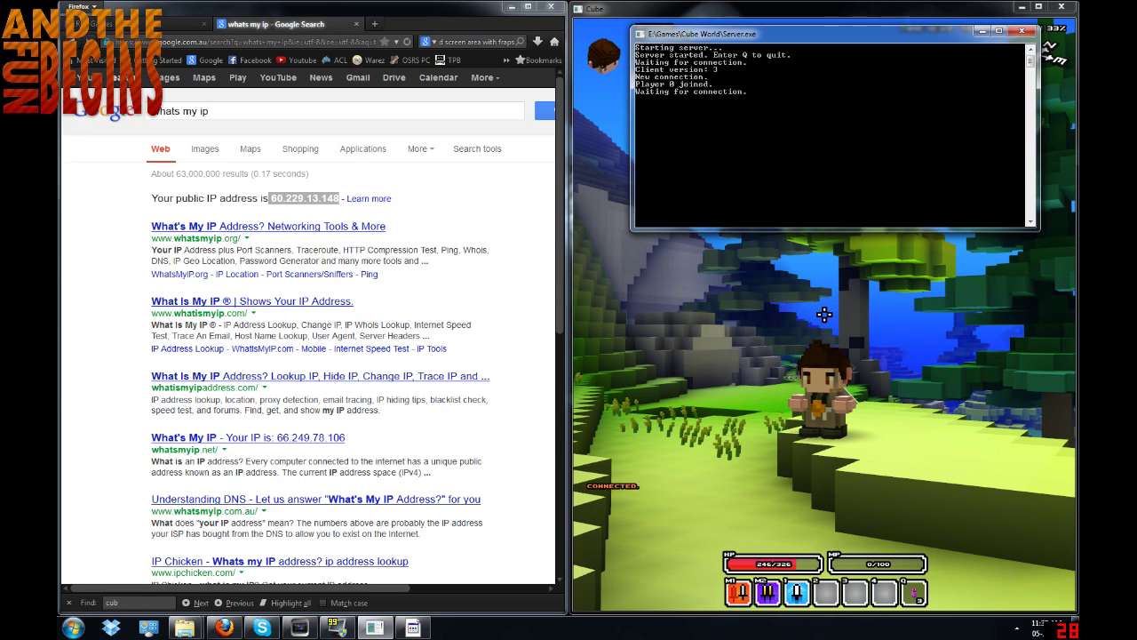
key("alt+Tab")
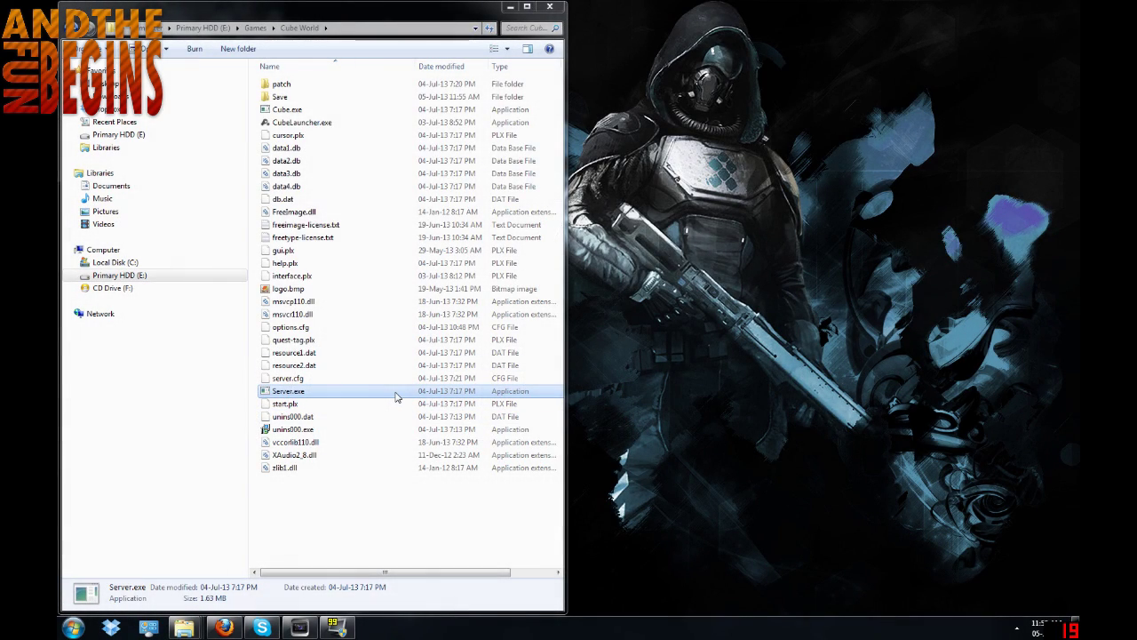
- Start the server from Server.exe, open a command prompt, and arrange both console windows beside the folder window
double_click(397, 394)
left_click_drag(358, 58, 880, 35)
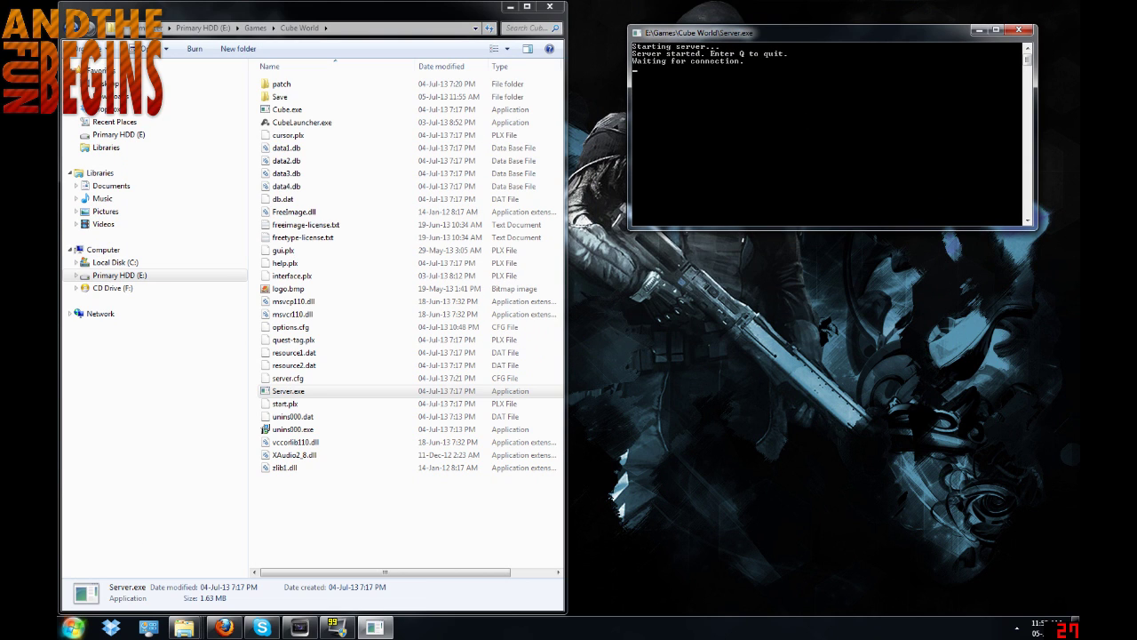
left_click(66, 627)
type("cmd")
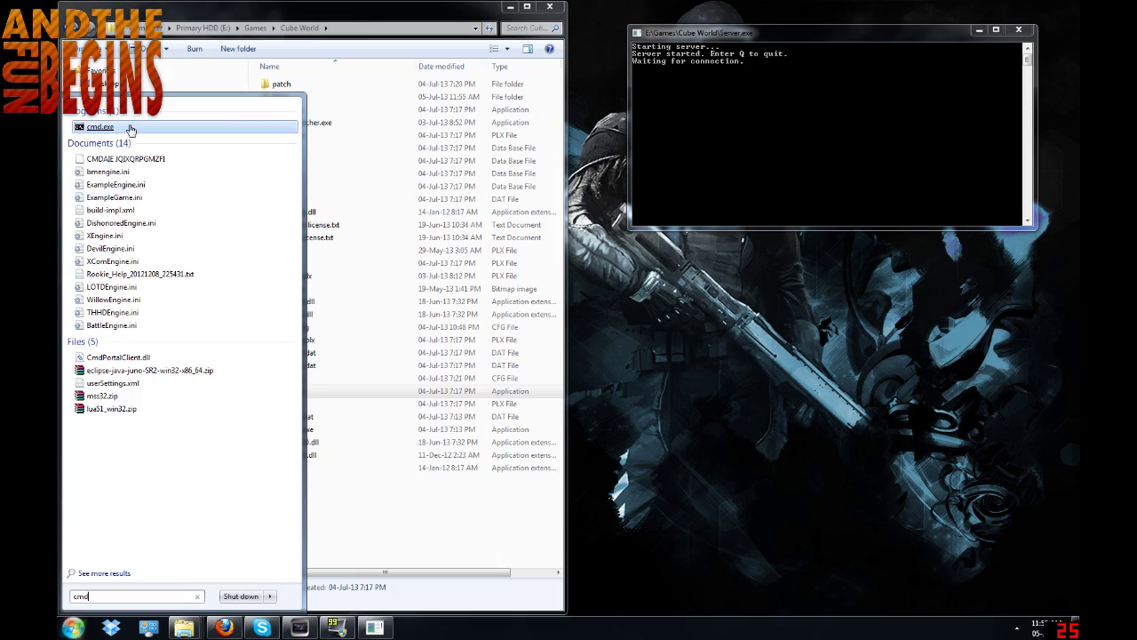
left_click(130, 130)
left_click_drag(254, 72, 688, 213)
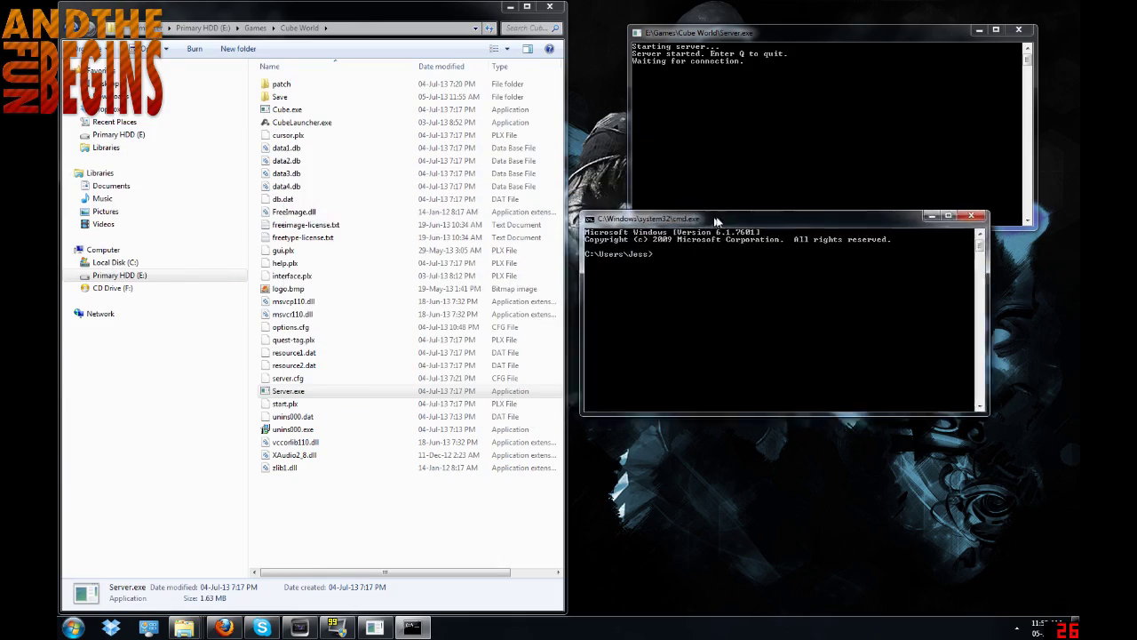
- Run ipconfig and look up the IPv4 address of the Local Area Connection adapter
type("ipconfig")
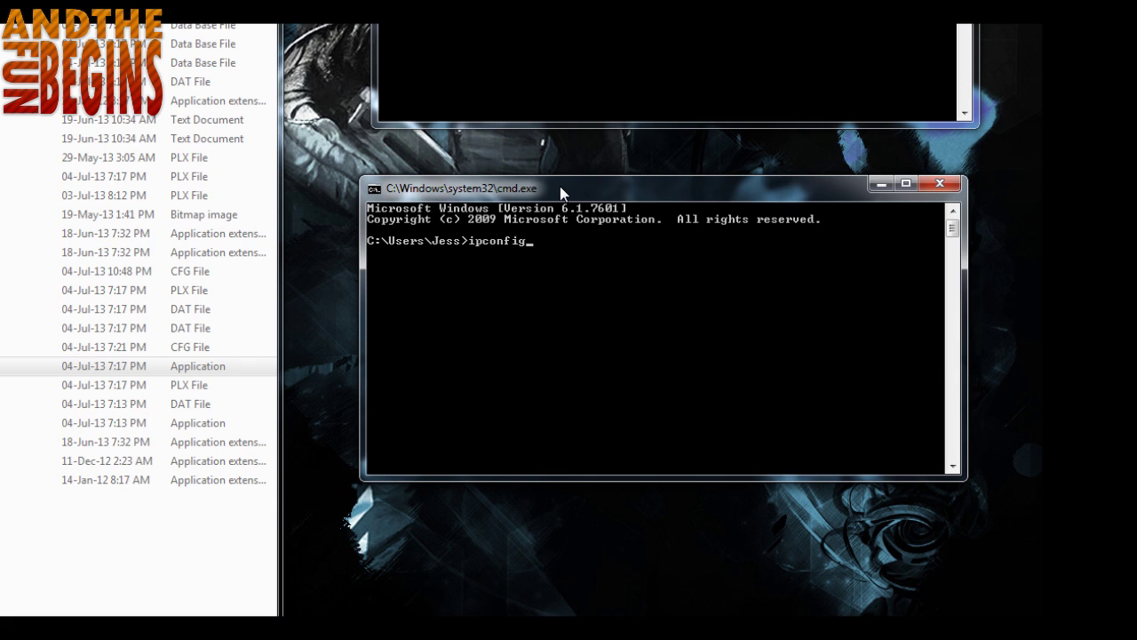
key("Return")
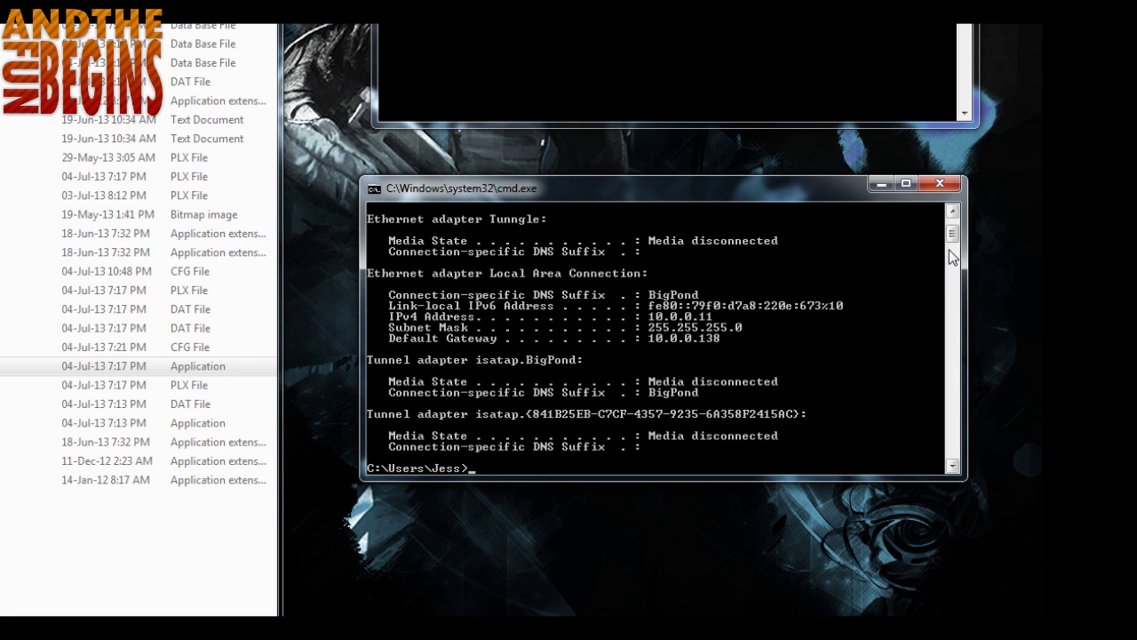
left_click_drag(953, 232, 953, 230)
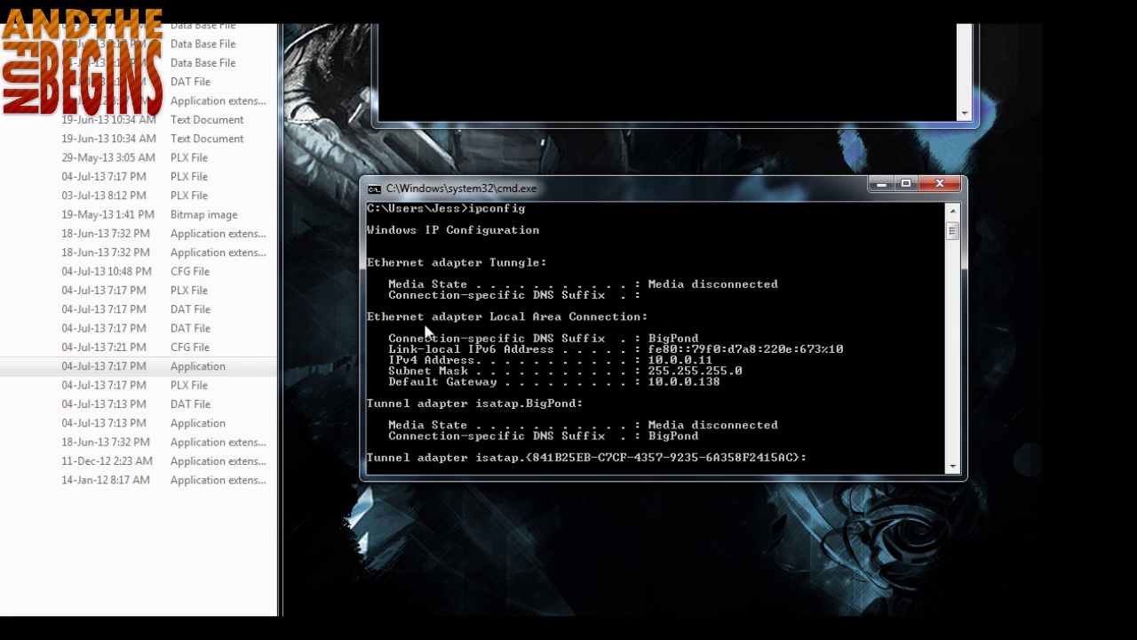
scroll(613, 329, "down", 1)
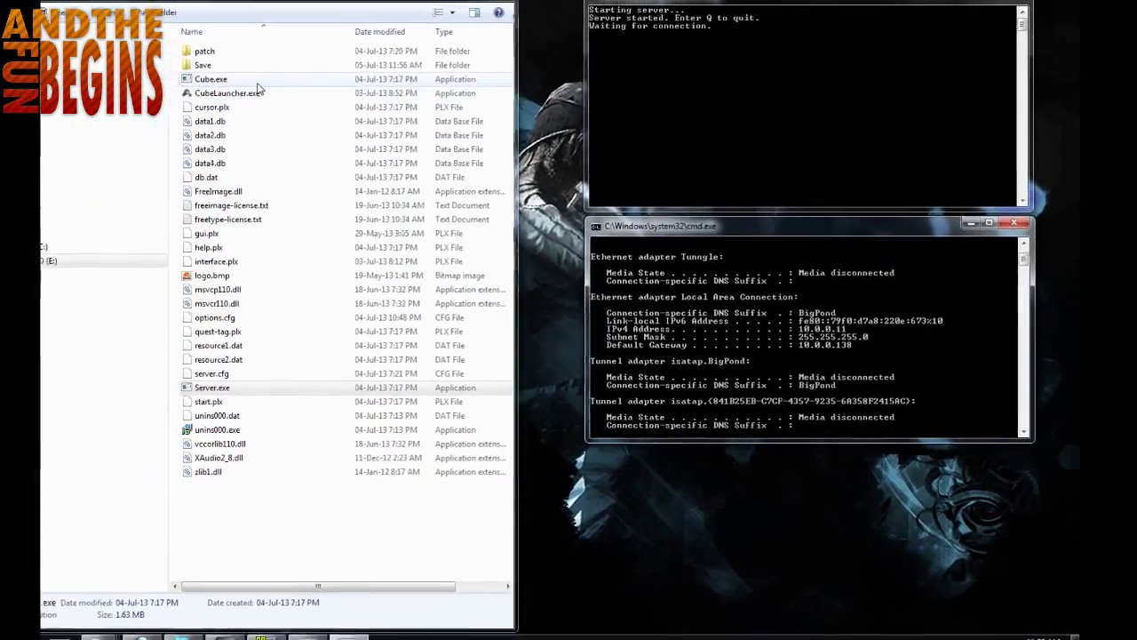
- Launch Cube.exe, start the game with the level 1 human warrior, and show the online worlds
double_click(232, 71)
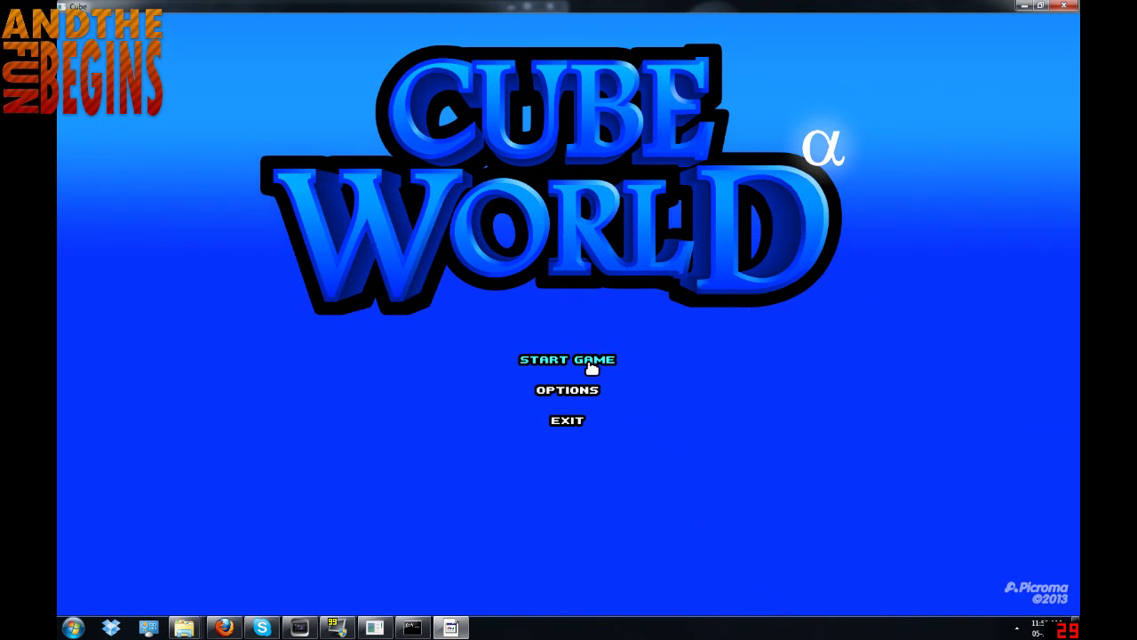
left_click(592, 366)
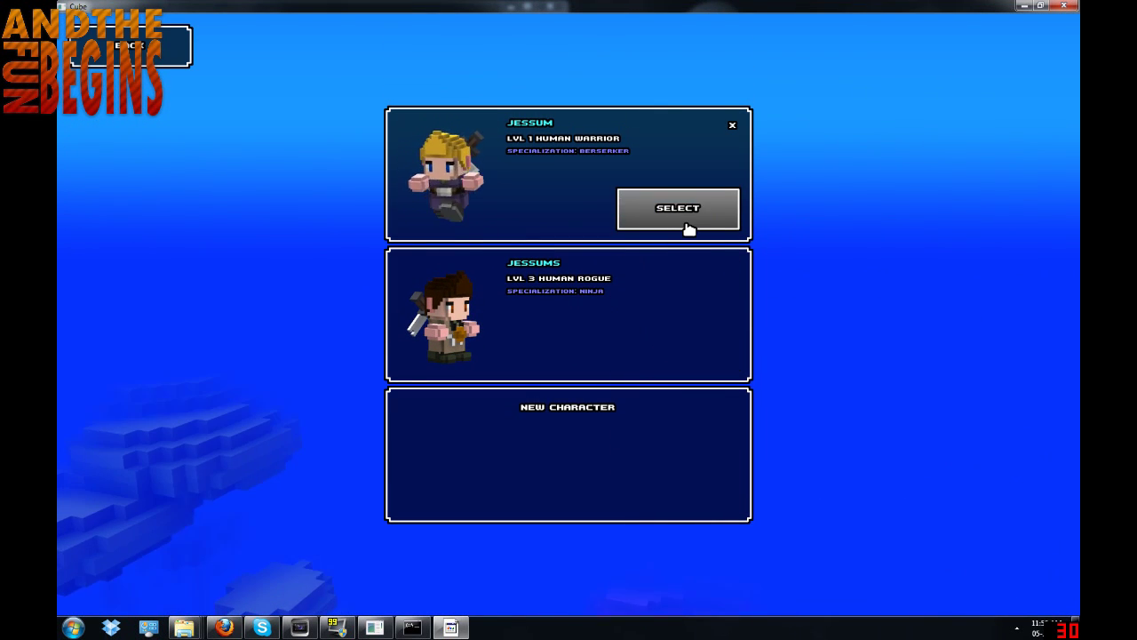
left_click(685, 226)
left_click(940, 52)
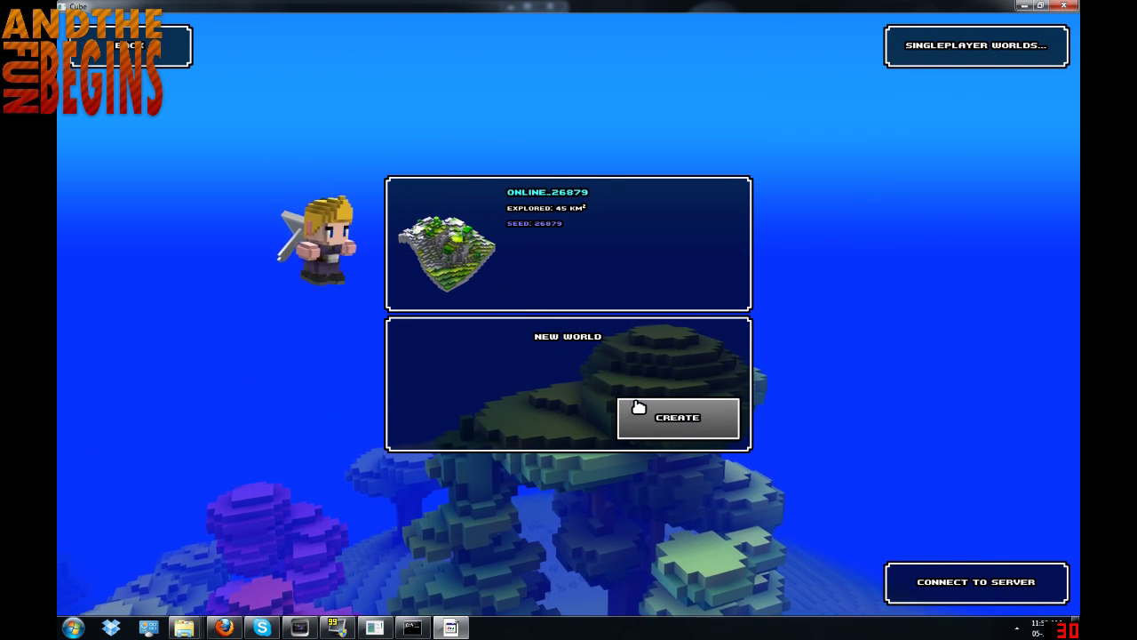
mouse_move(570, 306)
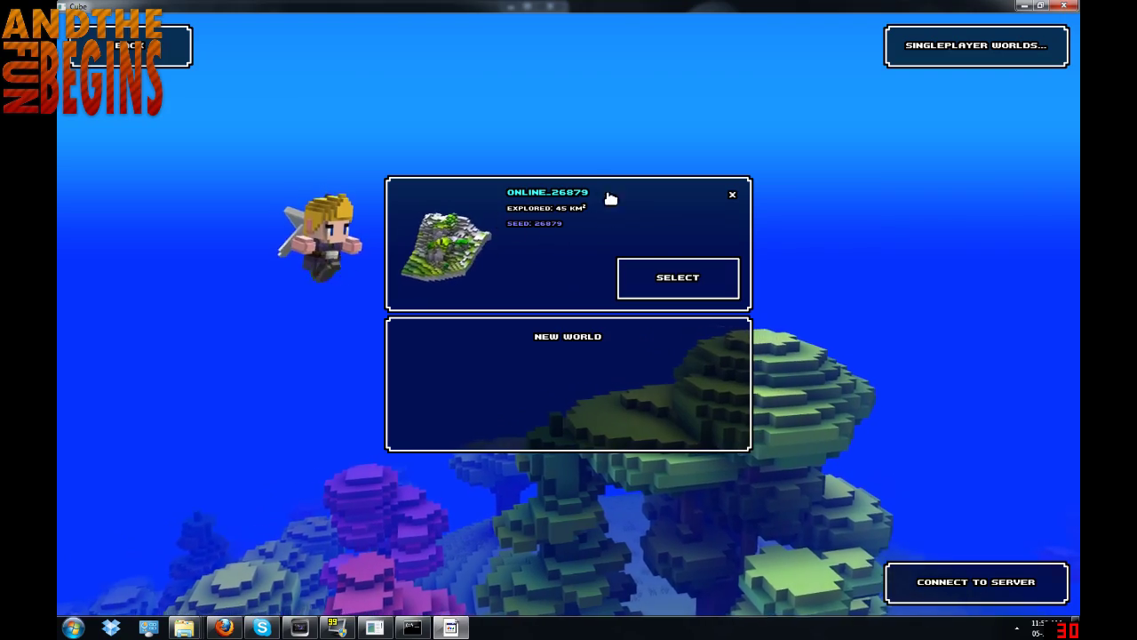
- Bring up the Cube World folder, locate server.cfg, and start Notepad for viewing it
mouse_move(184, 625)
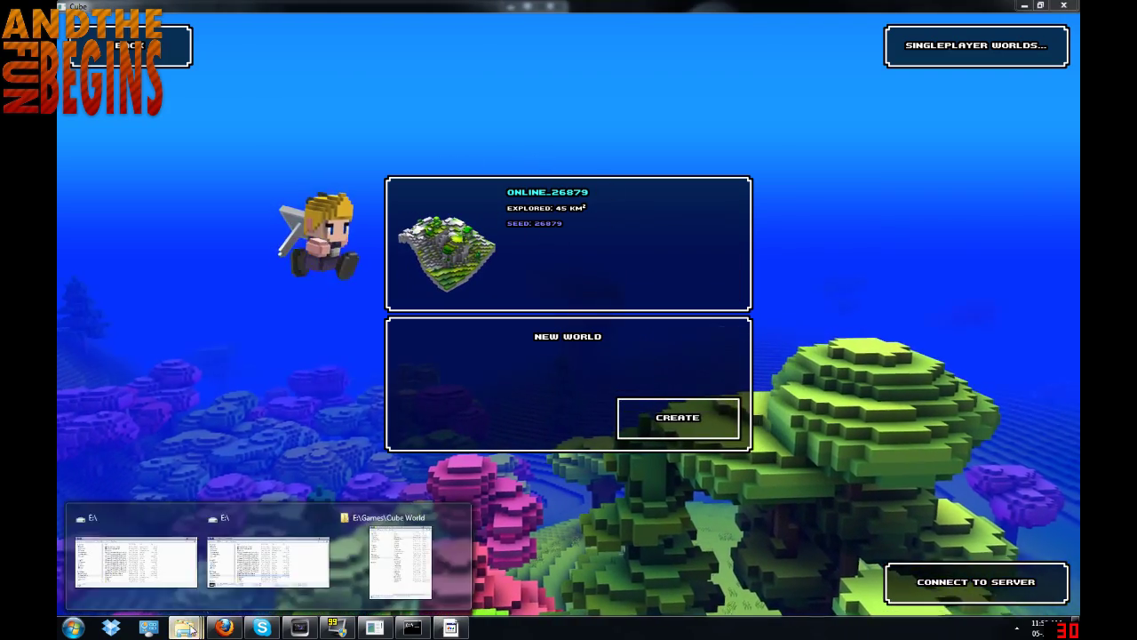
left_click(255, 552)
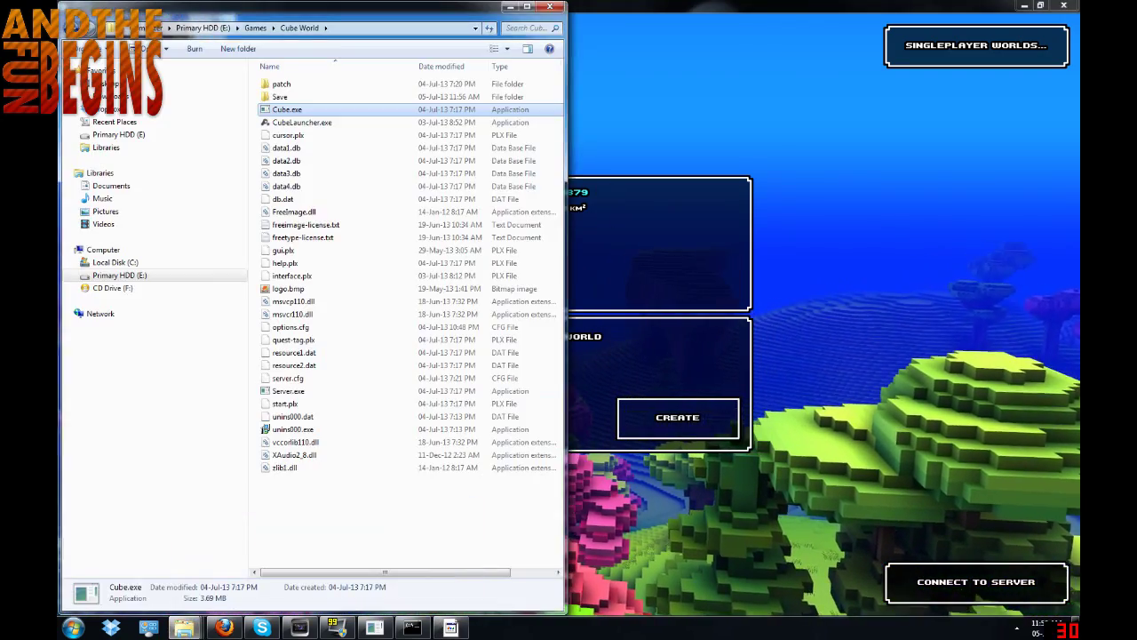
left_click(293, 378)
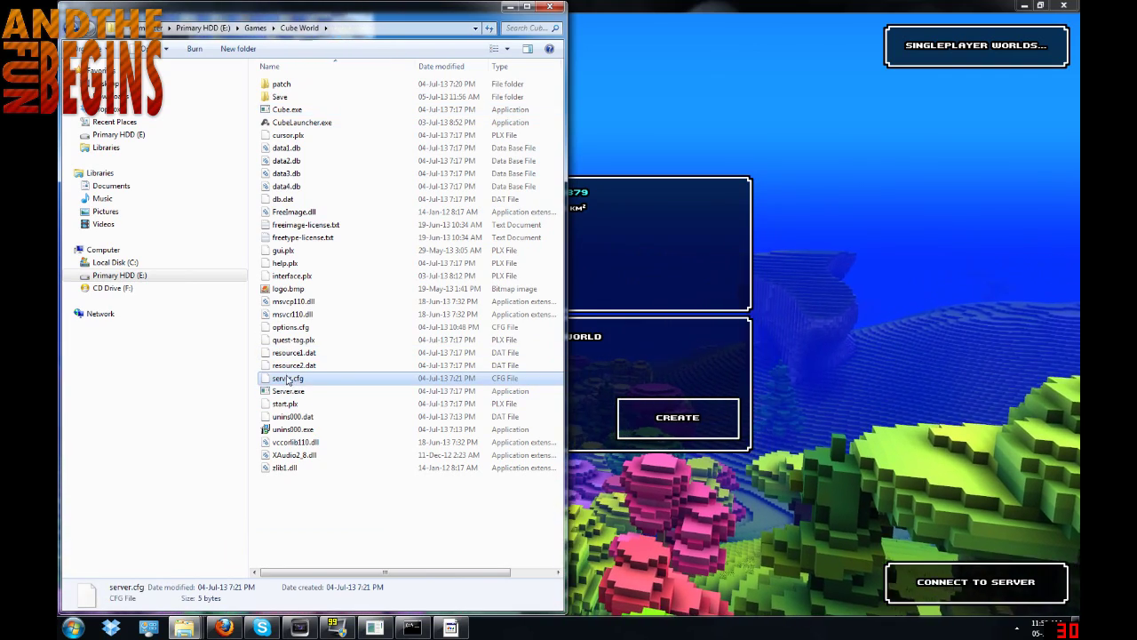
key("super")
type("mop")
key("BackSpace")
key("BackSpace")
key("BackSpace")
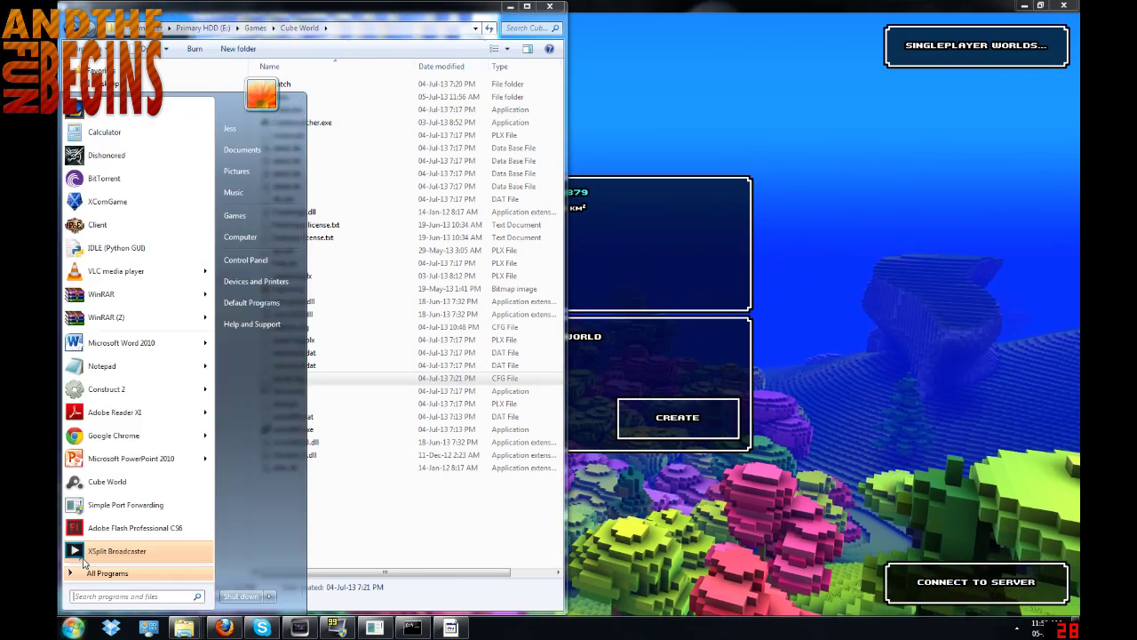
type("notepad")
key("Return")
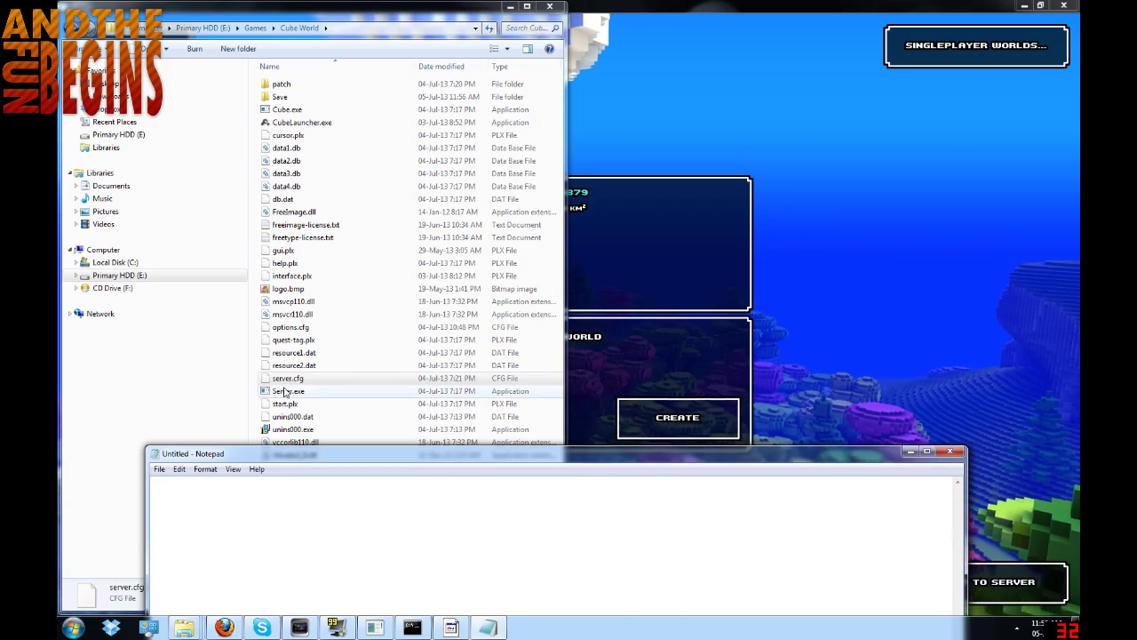
- Open server.cfg in Notepad, reveal the game's world list behind it, and highlight the seed 26879
left_click_drag(288, 378, 325, 508)
left_click_drag(329, 457, 667, 396)
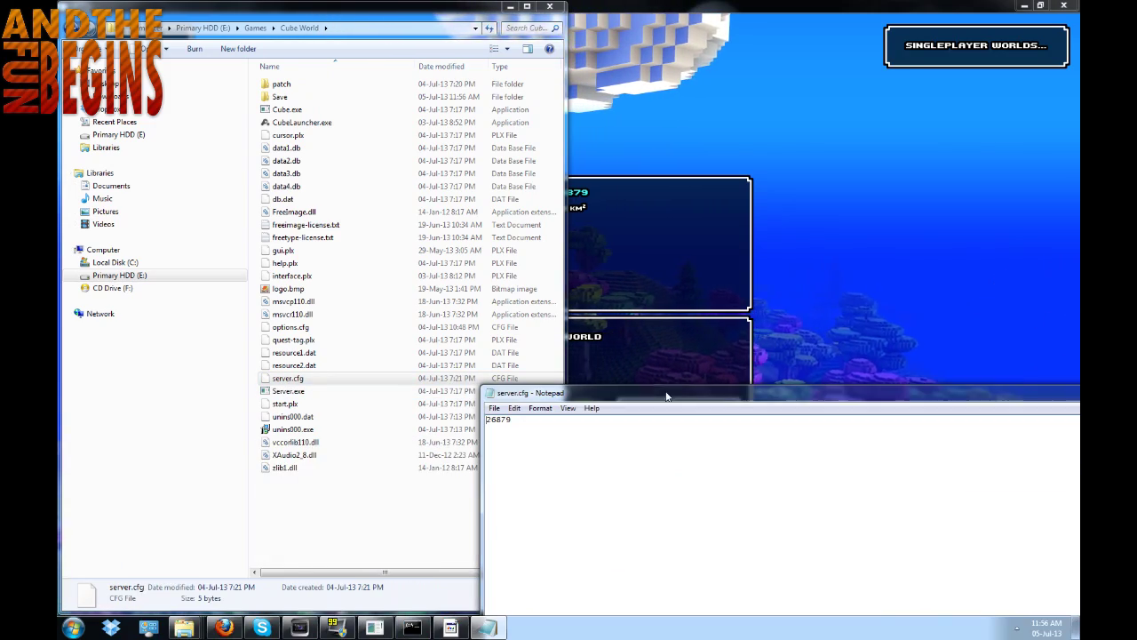
left_click(510, 6)
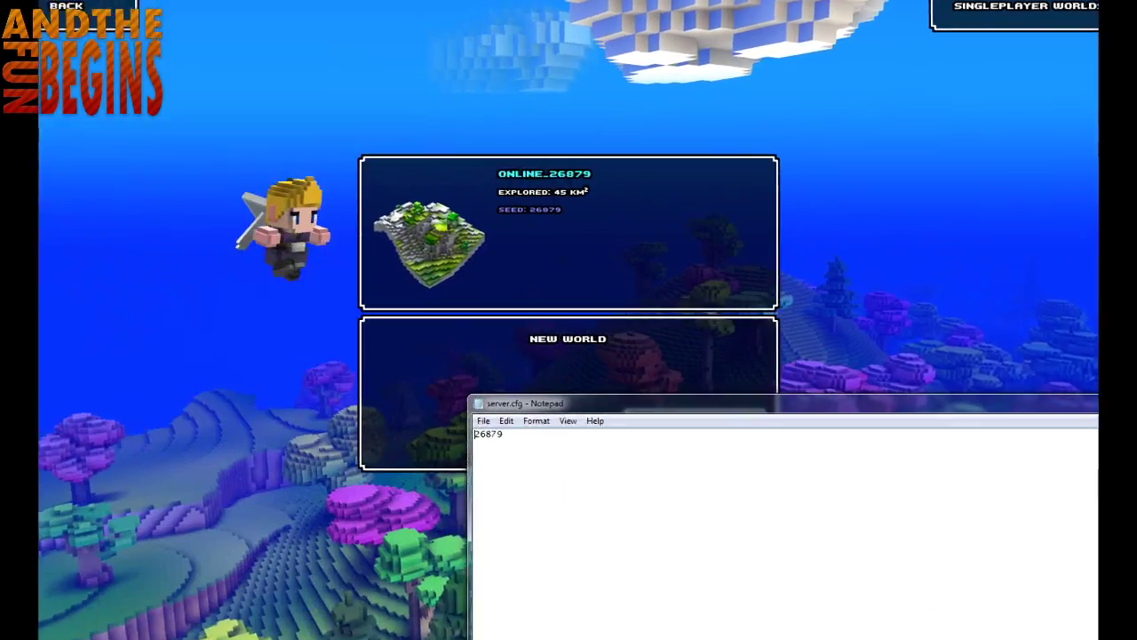
left_click_drag(513, 419, 486, 420)
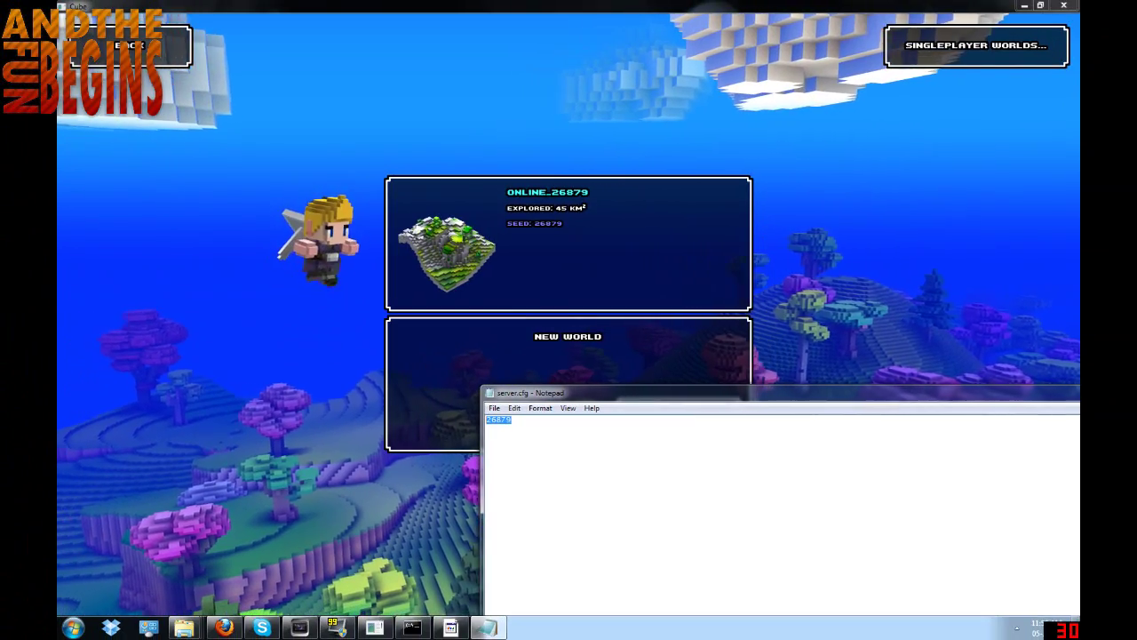
- Return to the game, open the server connection screen, and dock the game window beside the two consoles
left_click(683, 297)
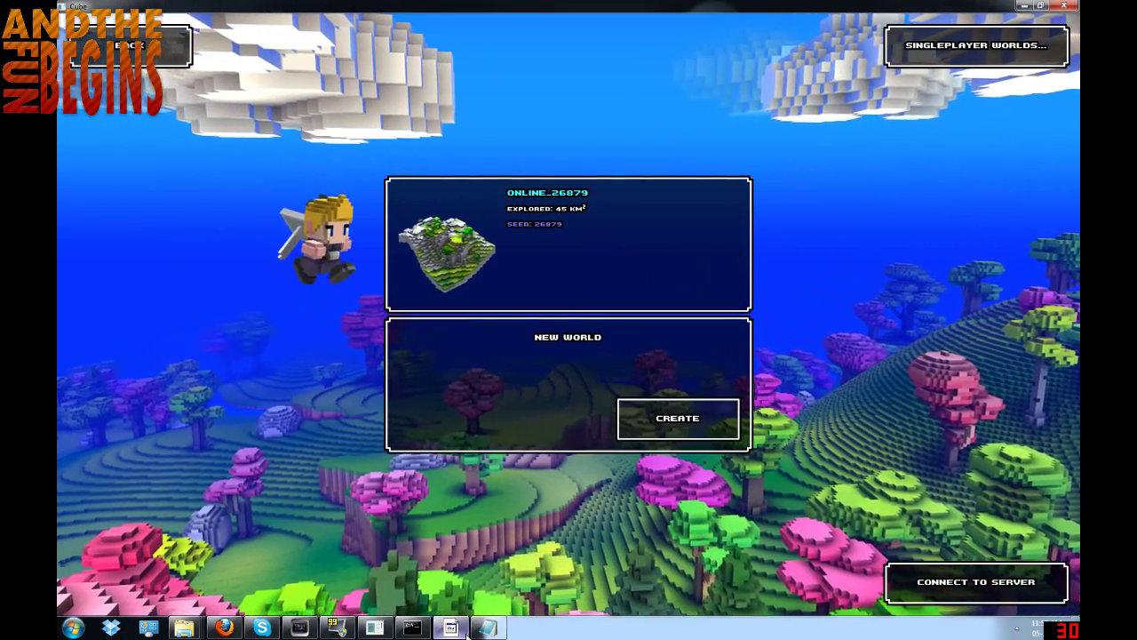
left_click(488, 627)
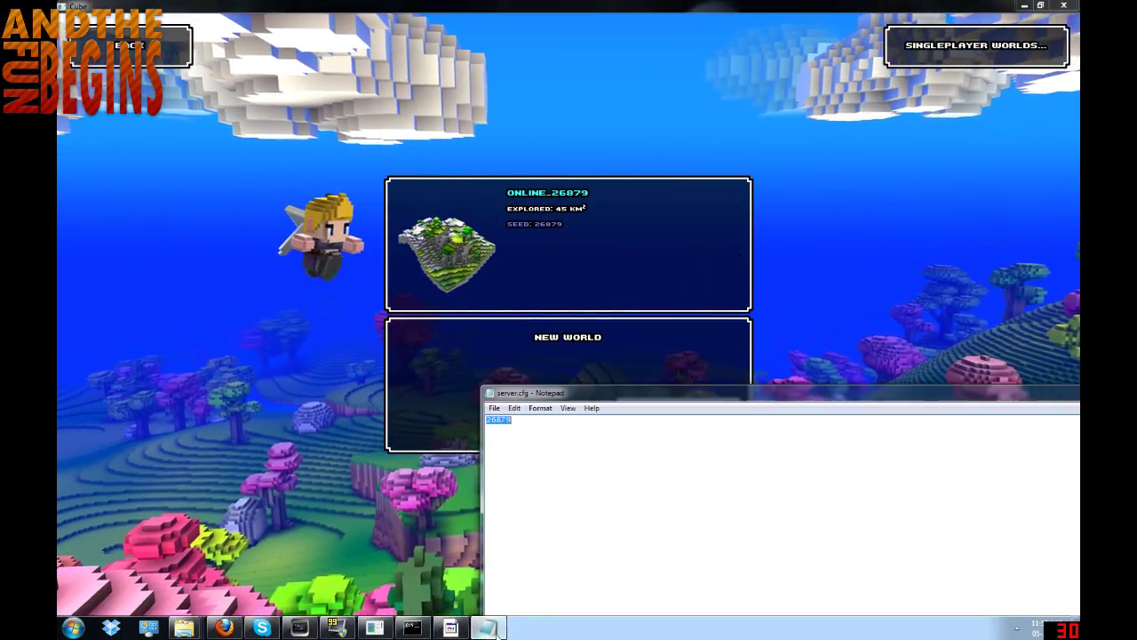
left_click(139, 501)
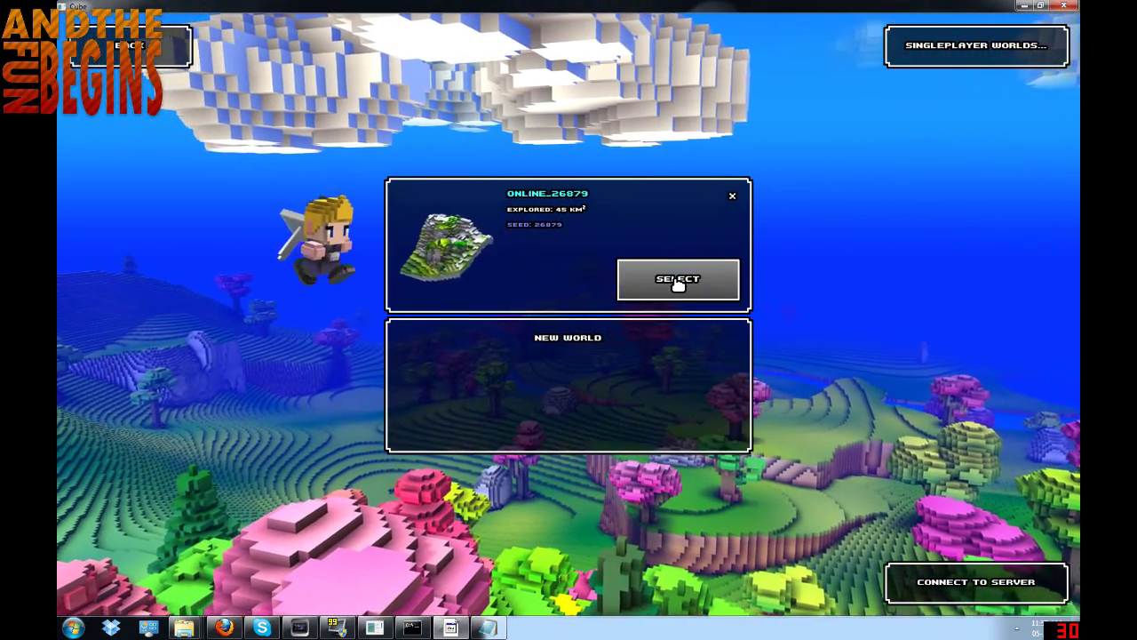
left_click(684, 334)
left_click(946, 583)
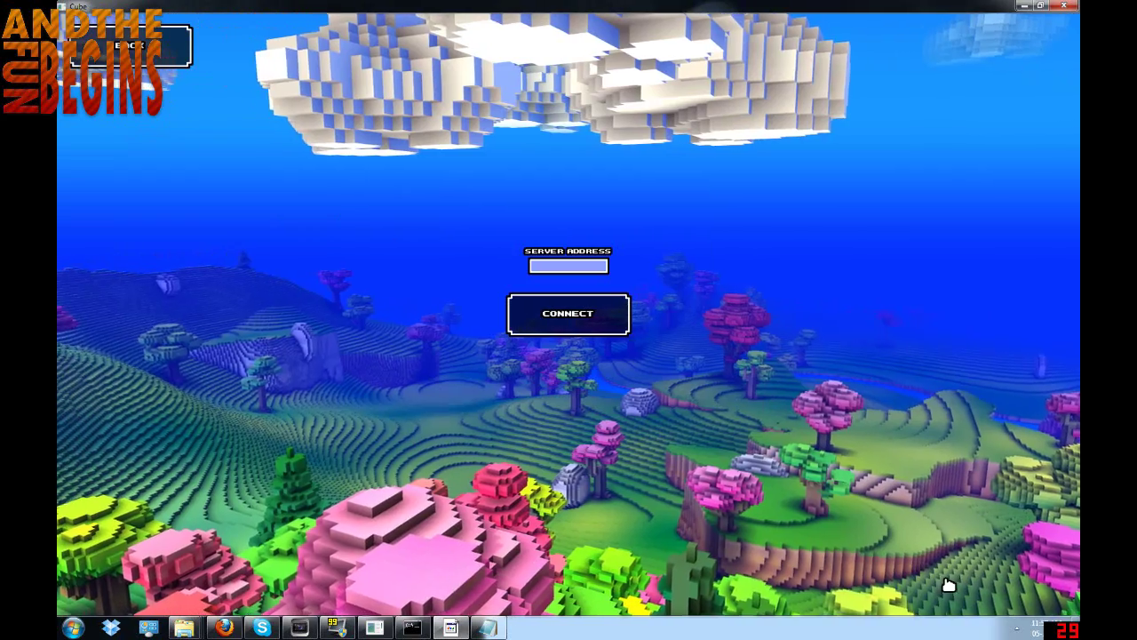
left_click_drag(615, 5, 59, 110)
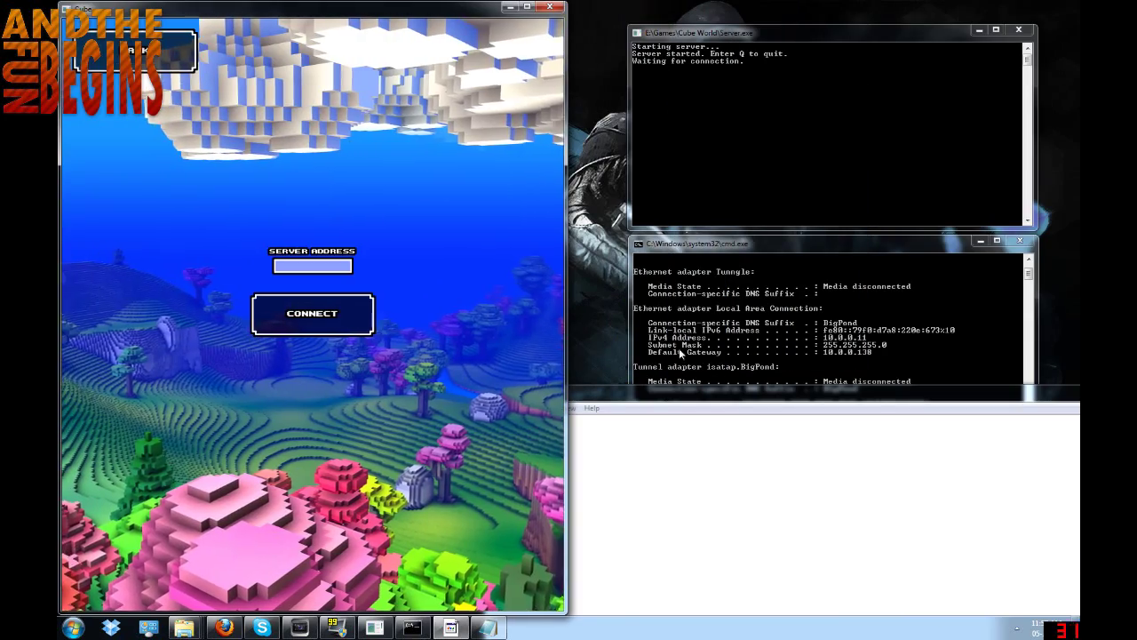
- Enter the local IPv4 address 10.0.0.11 as the server address and connect to the server
left_click(862, 339)
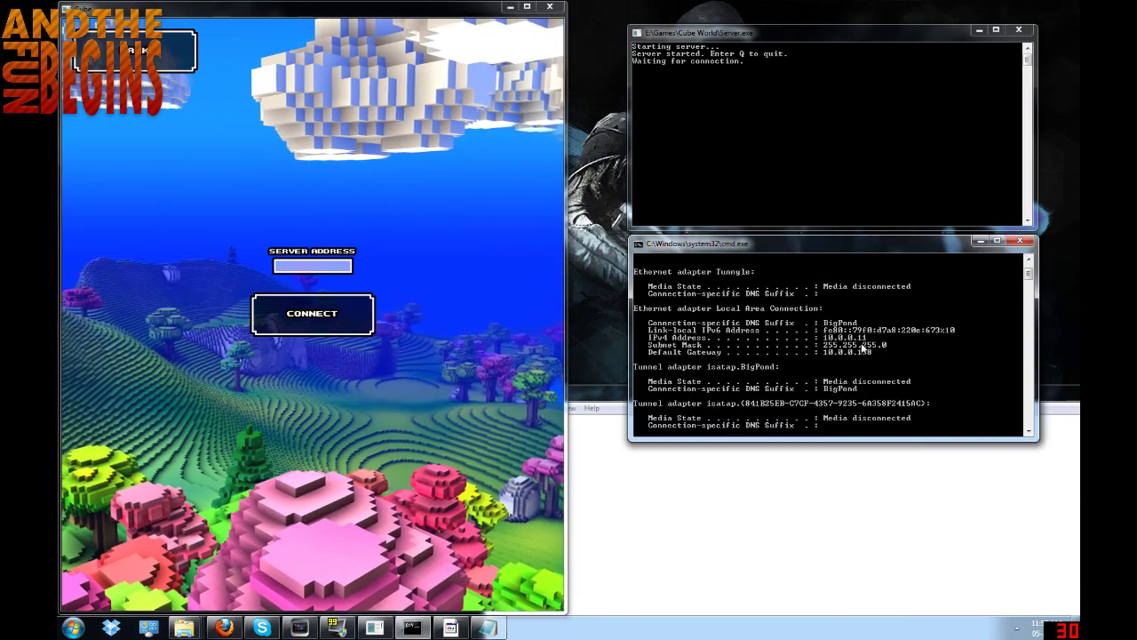
left_click(317, 269)
type("10.")
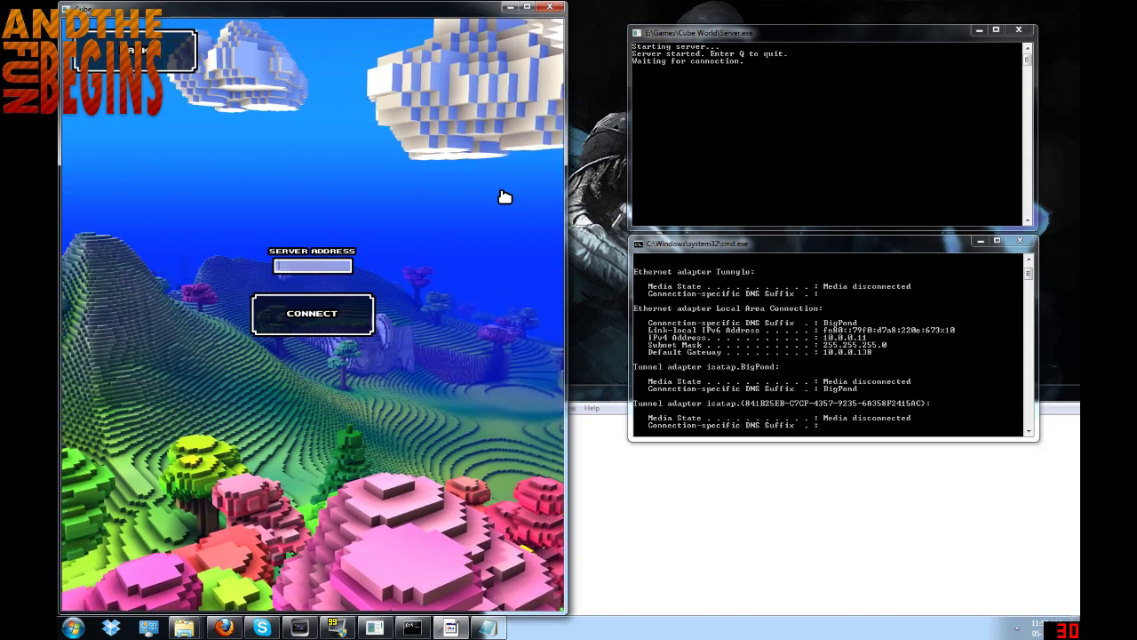
type("0.0.11")
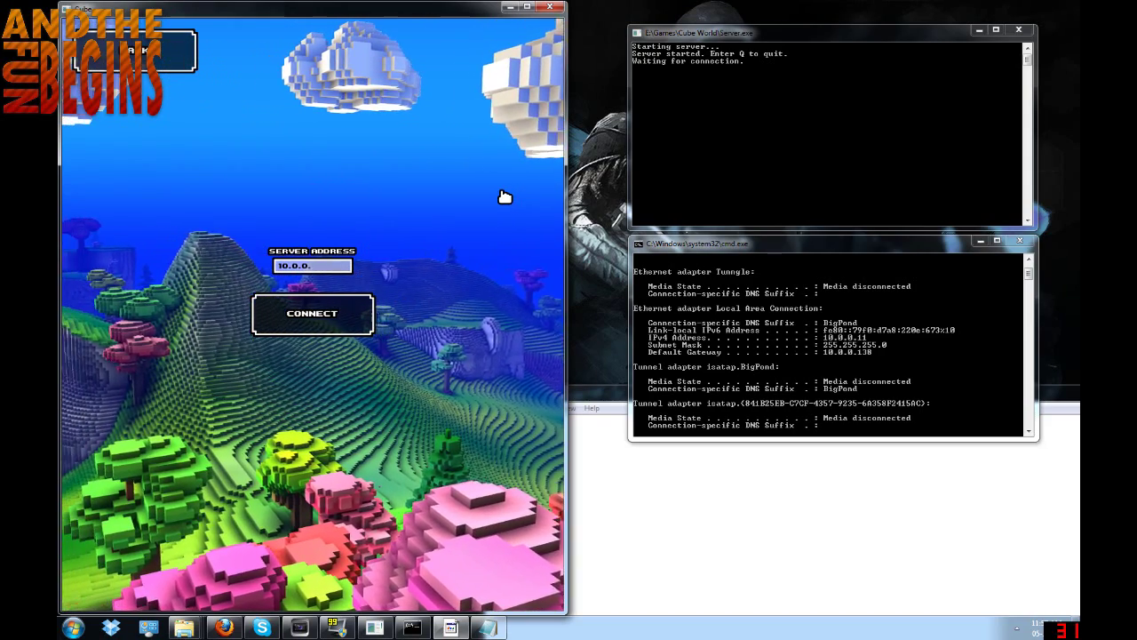
left_click(333, 321)
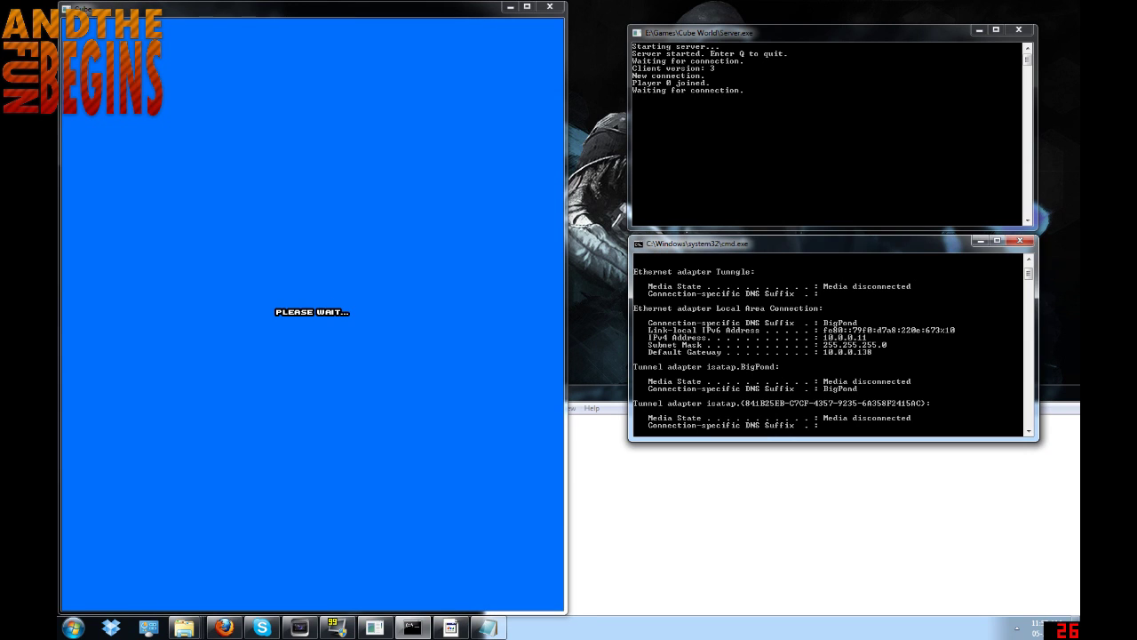
- Leave the online world for the start menu, stop the server with the q command, and close its console
left_click(663, 112)
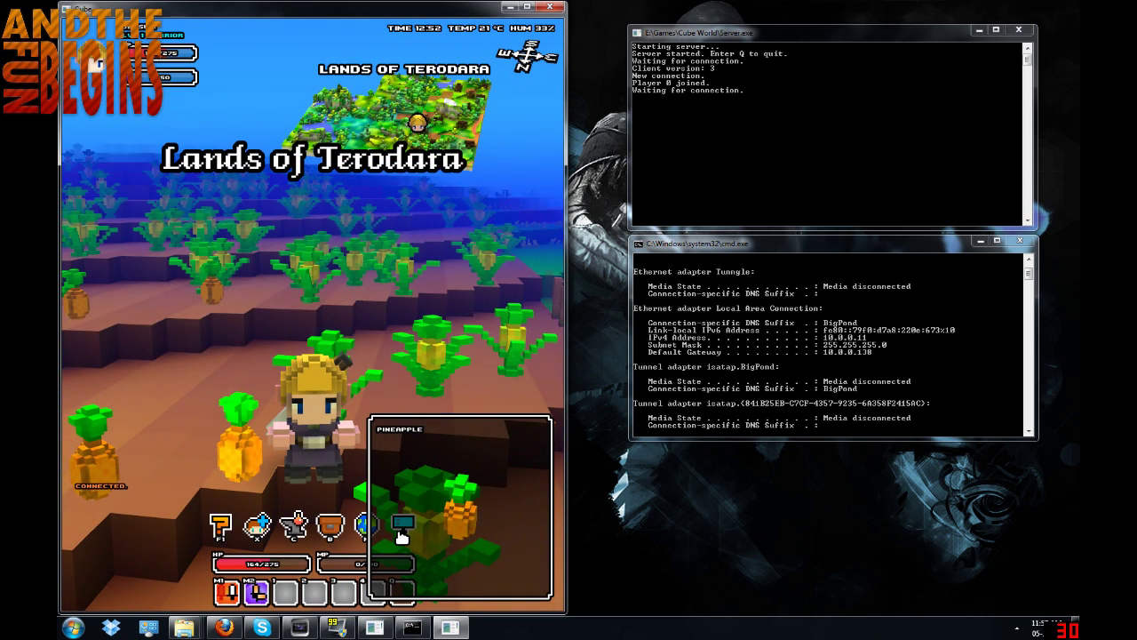
key("Escape")
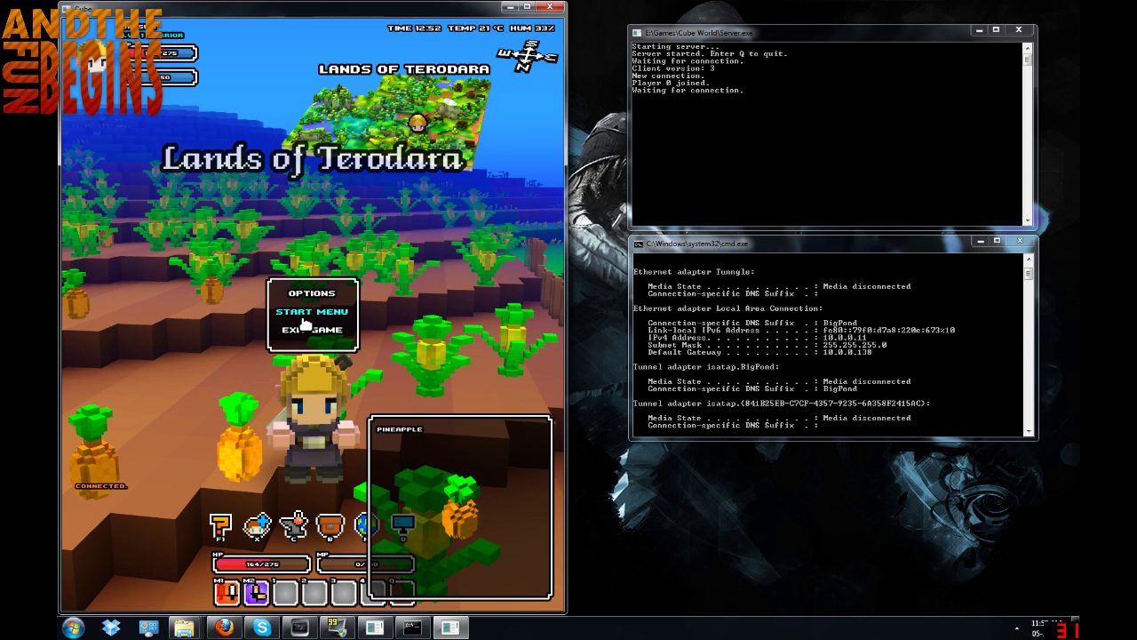
left_click(304, 312)
left_click(771, 175)
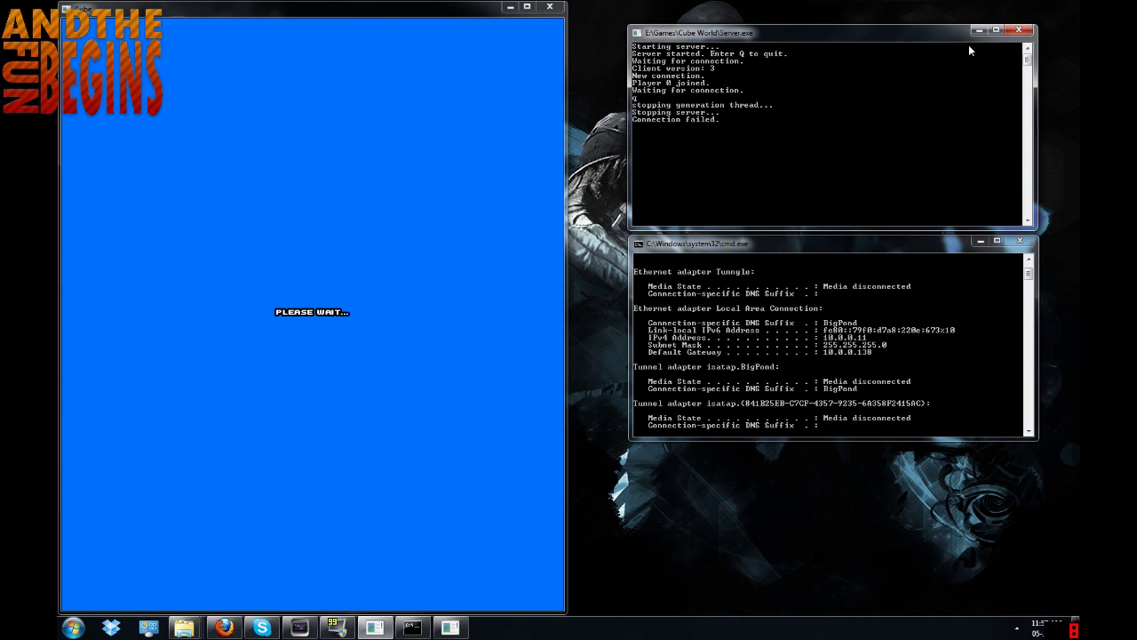
left_click(1020, 31)
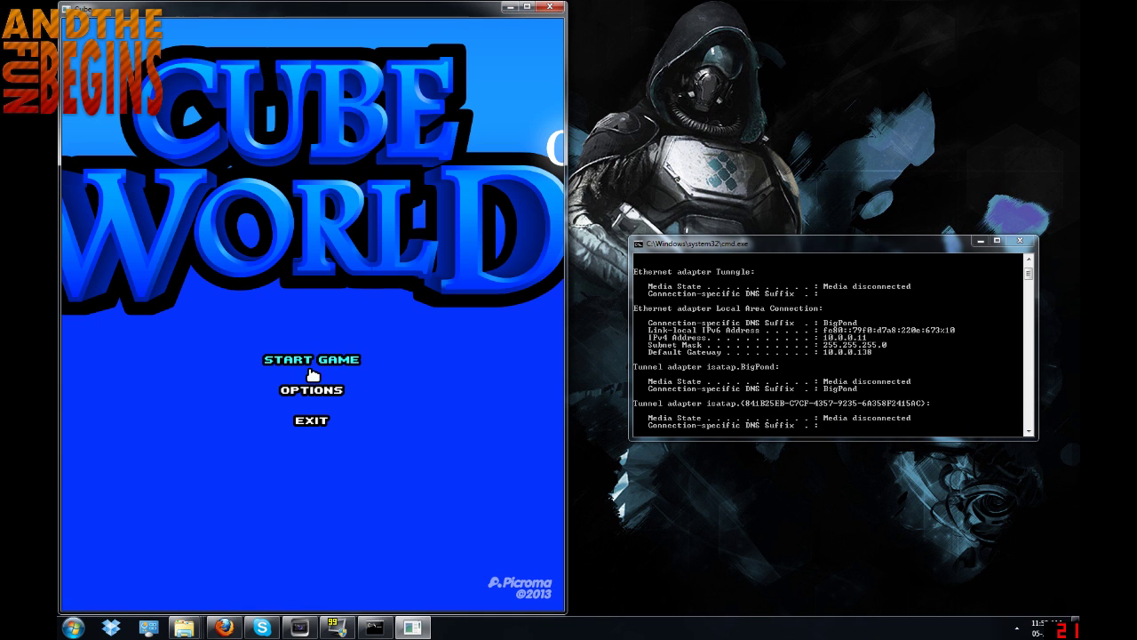
- Start the game with the level 3 human rogue, set the server address to 10.0.0.11, and try to connect without the server running
left_click(312, 364)
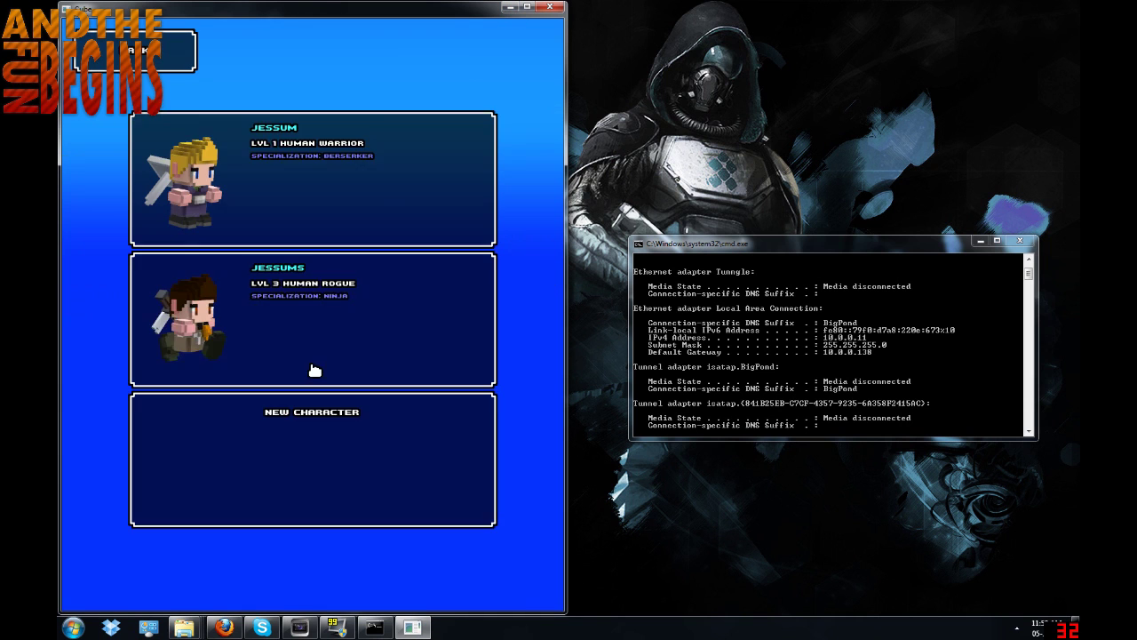
left_click(419, 366)
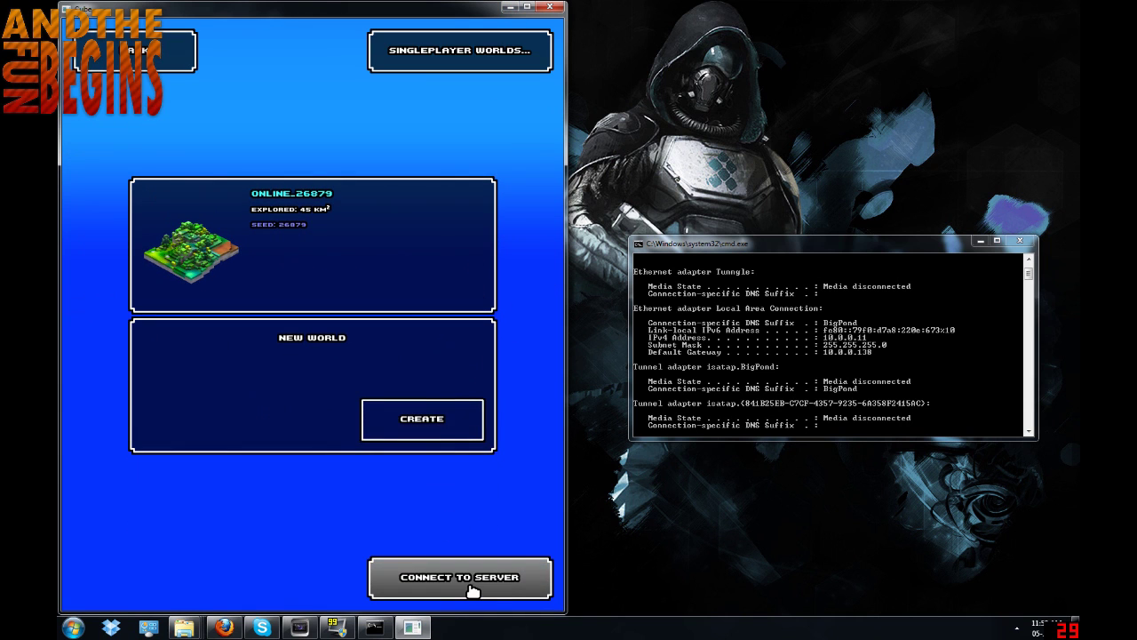
left_click(472, 589)
left_click(317, 265)
type("10.")
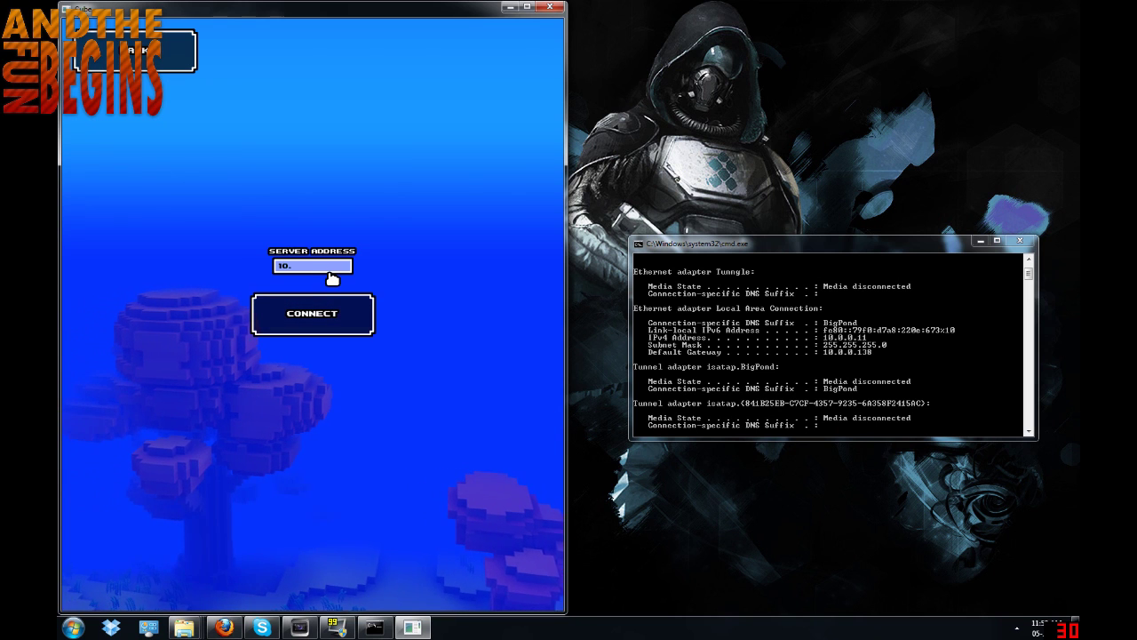
type("0.0.11")
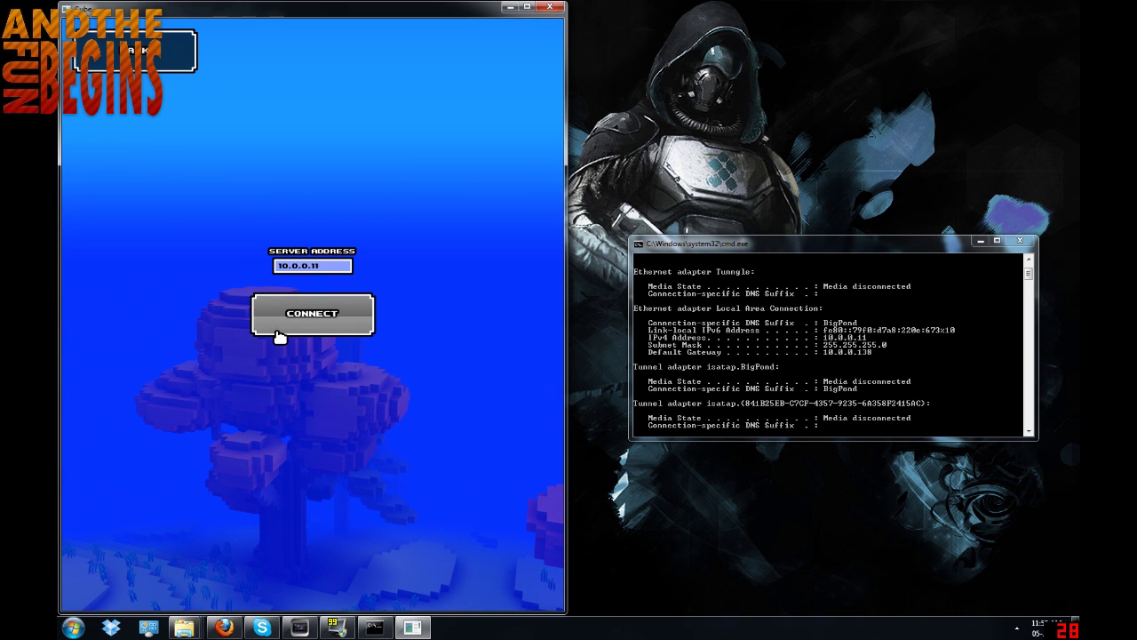
left_click(276, 331)
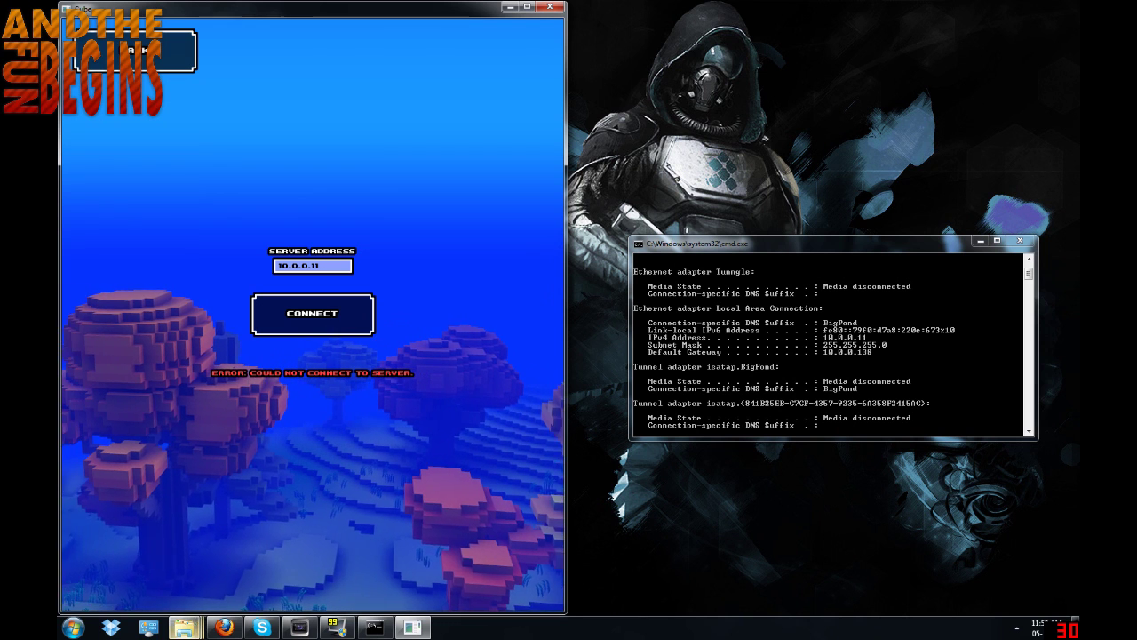
- Launch Server.exe from the Cube World folder and place its console beside the game window, above the command prompt
mouse_move(184, 627)
left_click(400, 560)
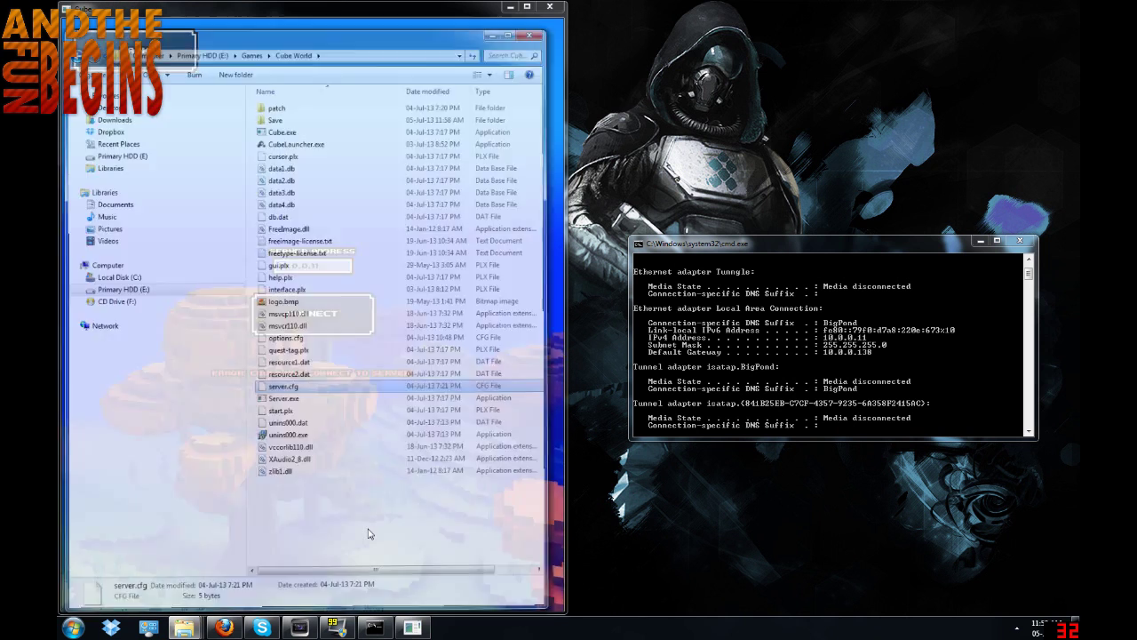
double_click(284, 394)
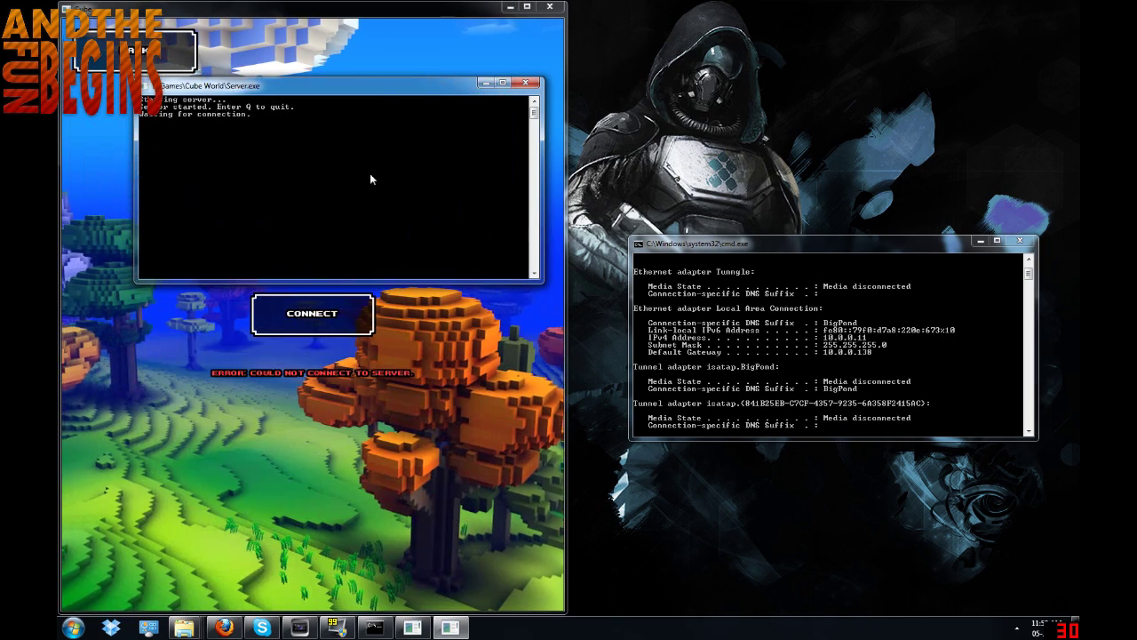
left_click_drag(337, 86, 771, 38)
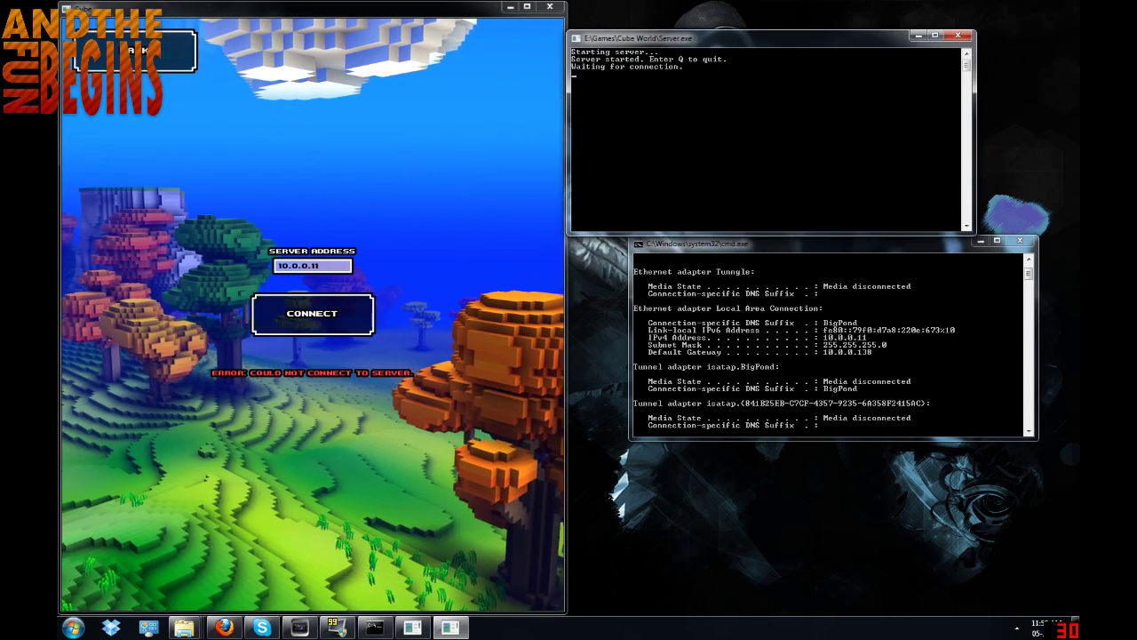